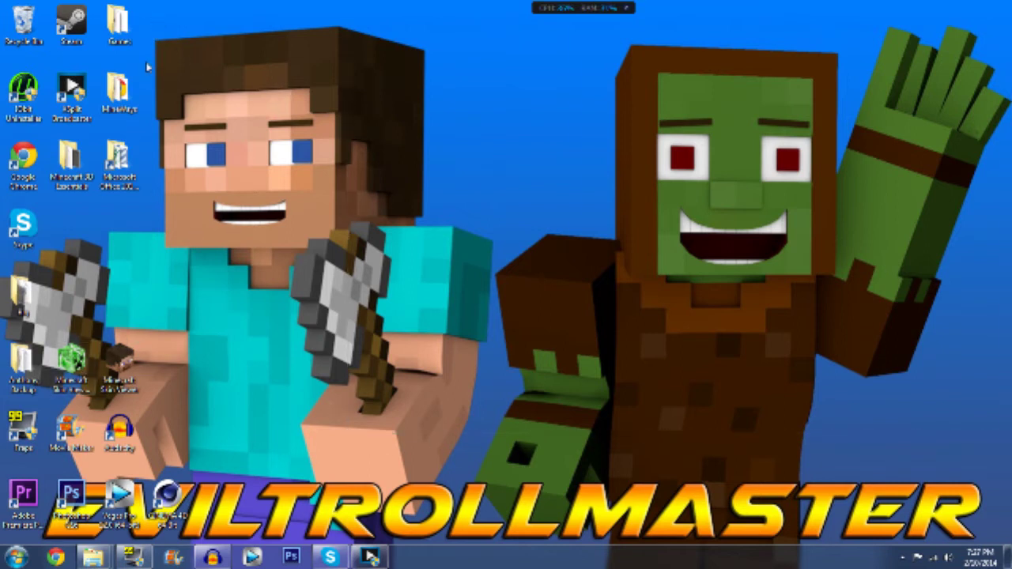
Open the Rig folder from the desktop and launch the Steve Rig_CustomSkin shortcut in Cinema 4D
drag(411, 207, 447, 248)
double_click(23, 294)
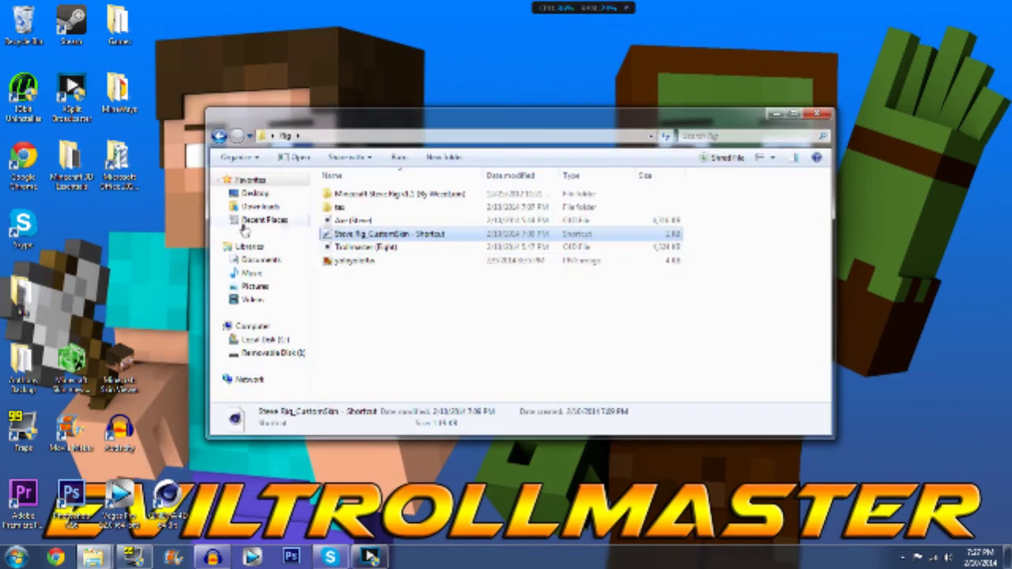
click(371, 262)
click(383, 236)
key(Return)
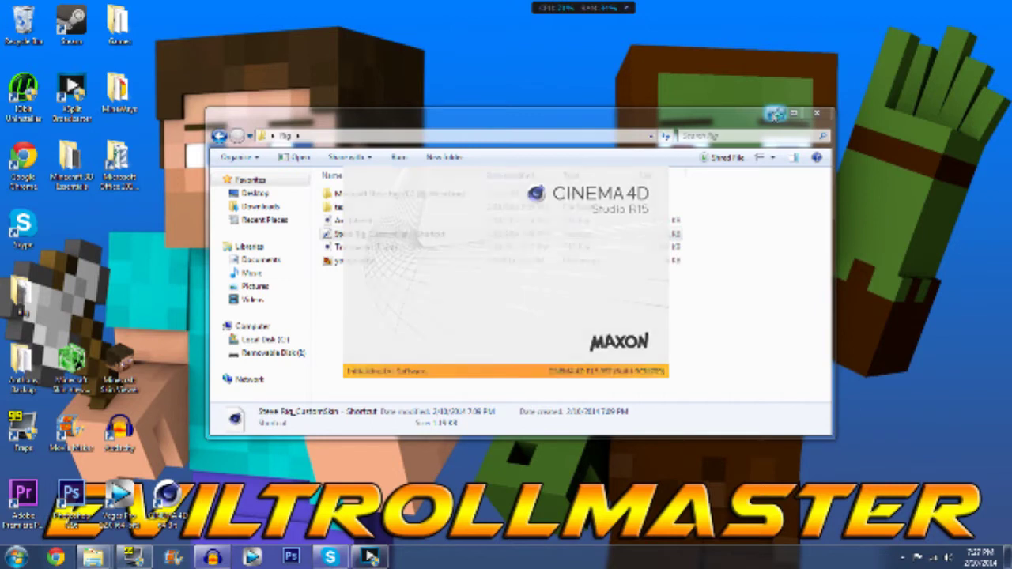
click(774, 116)
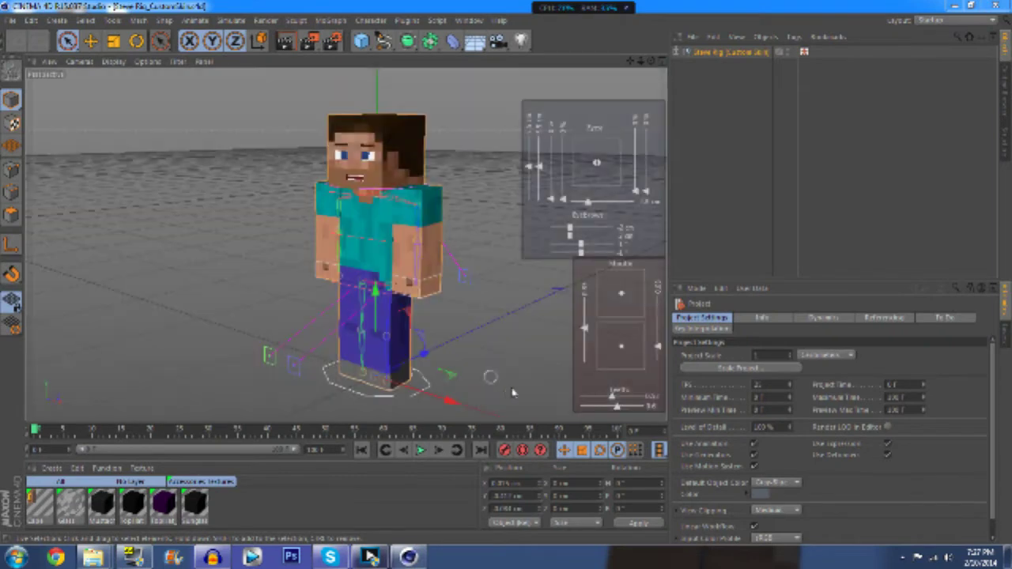
View the character from the front and open the rig's Visual Selector in a separate, resized window beside it
mouse_move(651, 62)
mouse_down()
mouse_move(618, 64)
mouse_move(650, 62)
mouse_move(633, 61)
mouse_up()
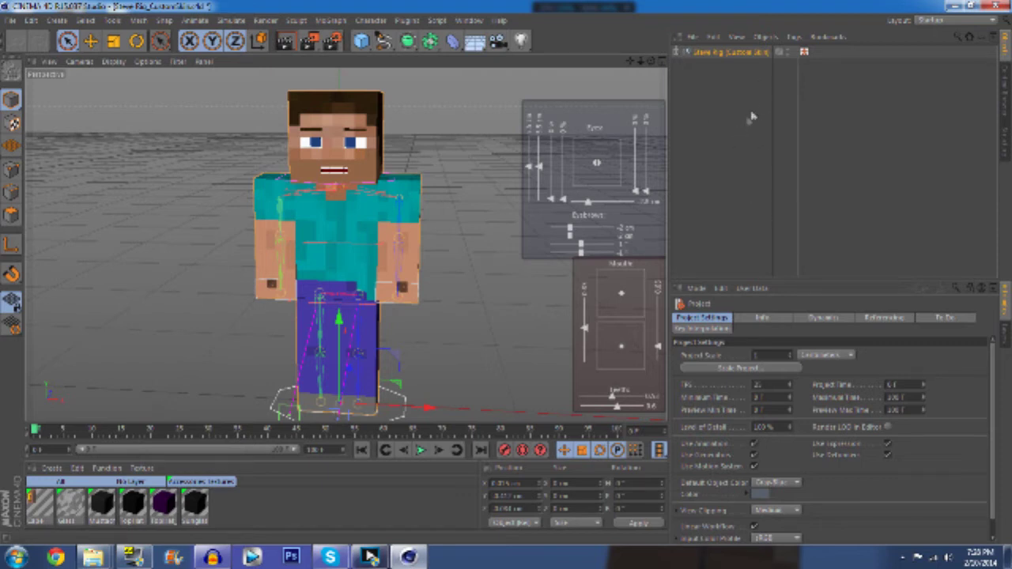
click(804, 53)
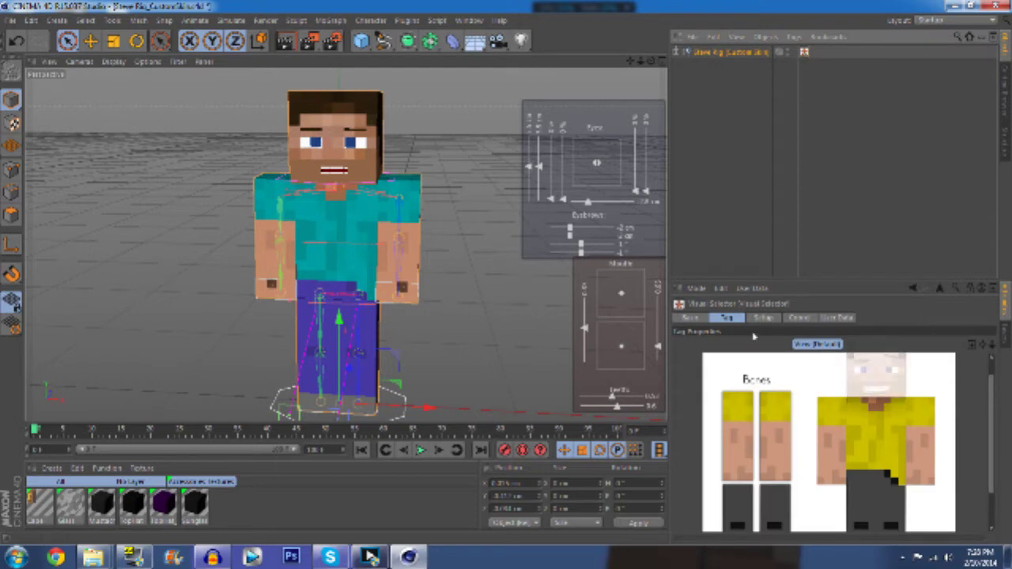
double_click(805, 54)
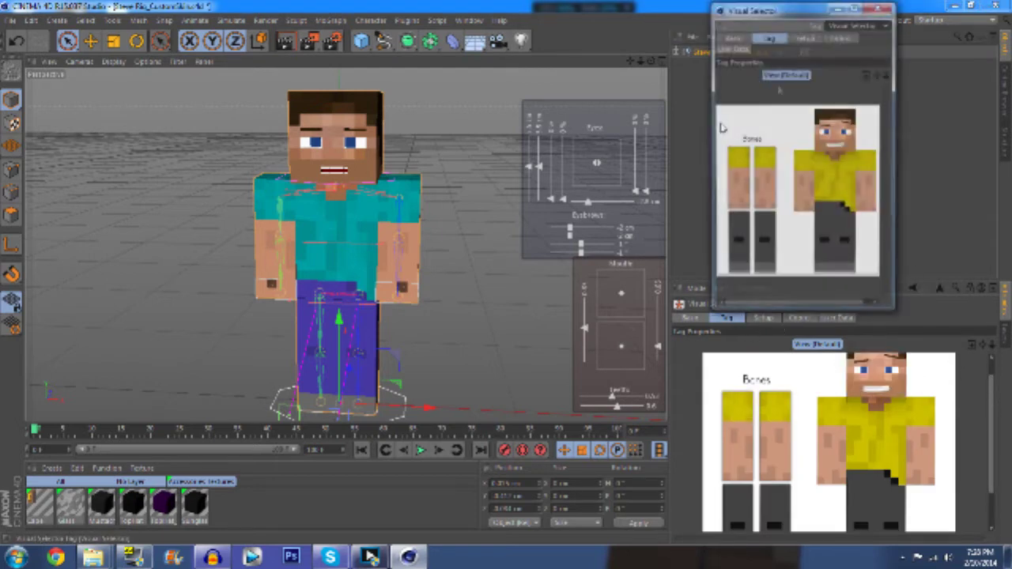
drag(782, 9, 468, 74)
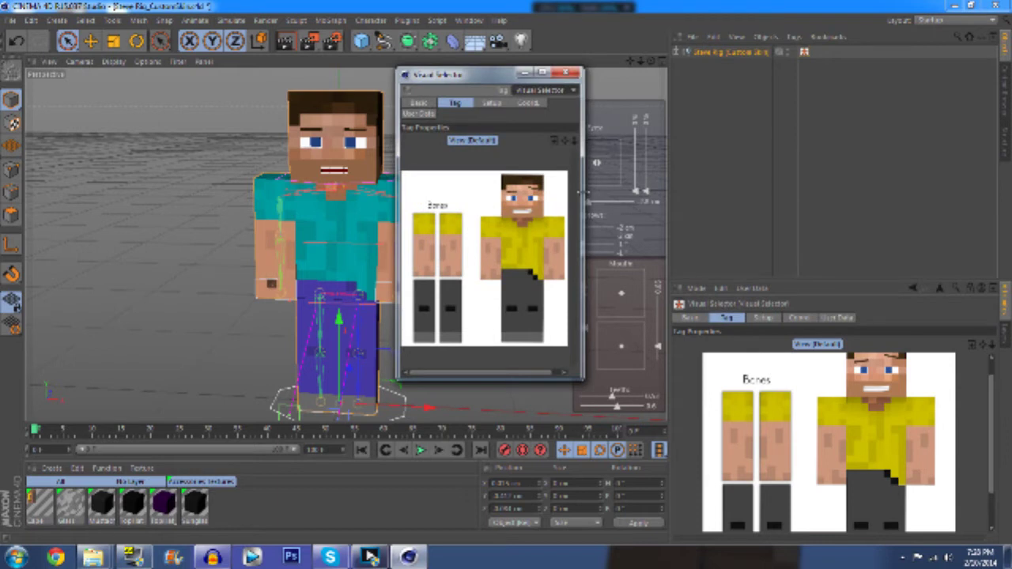
drag(581, 192, 851, 192)
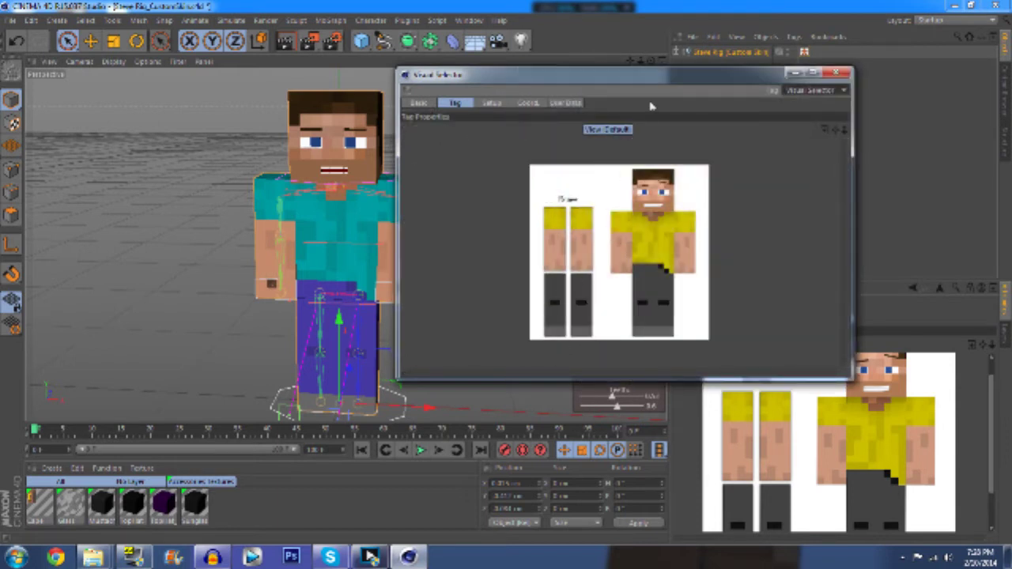
drag(635, 80, 700, 86)
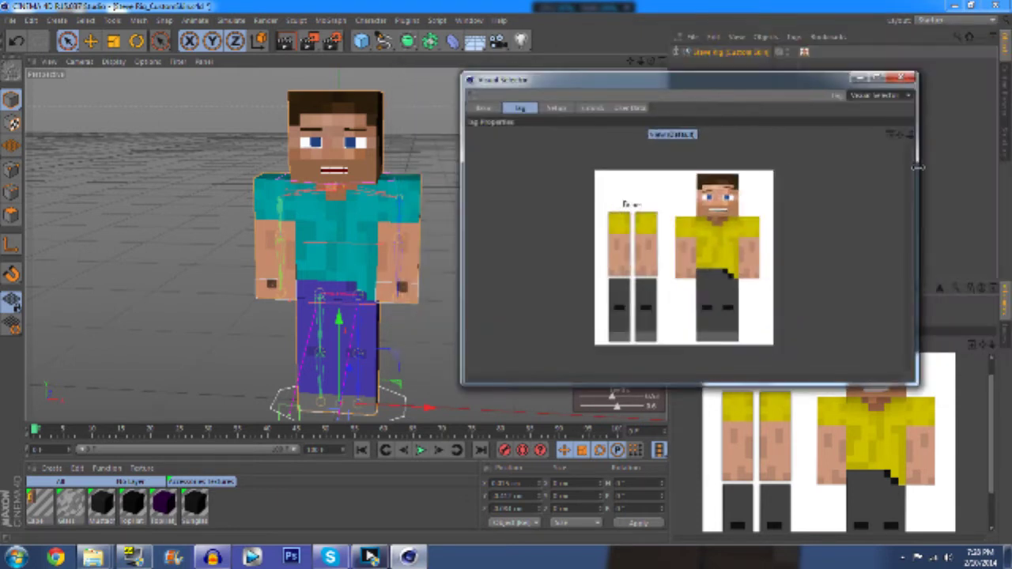
drag(918, 168, 667, 184)
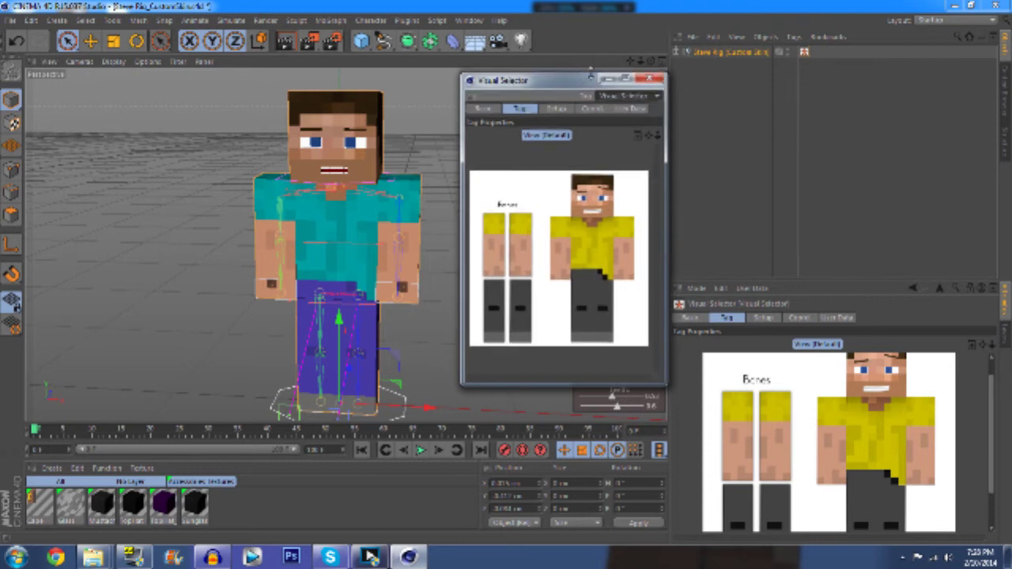
drag(572, 83, 691, 81)
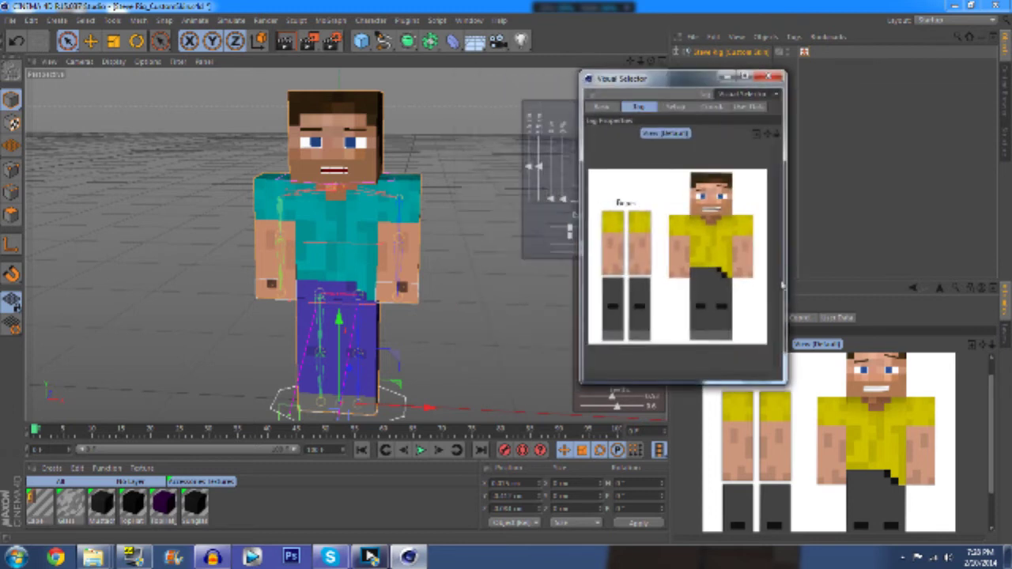
Select the head control, rotate the head slightly sideways, and undo the excessive last rotation
click(714, 204)
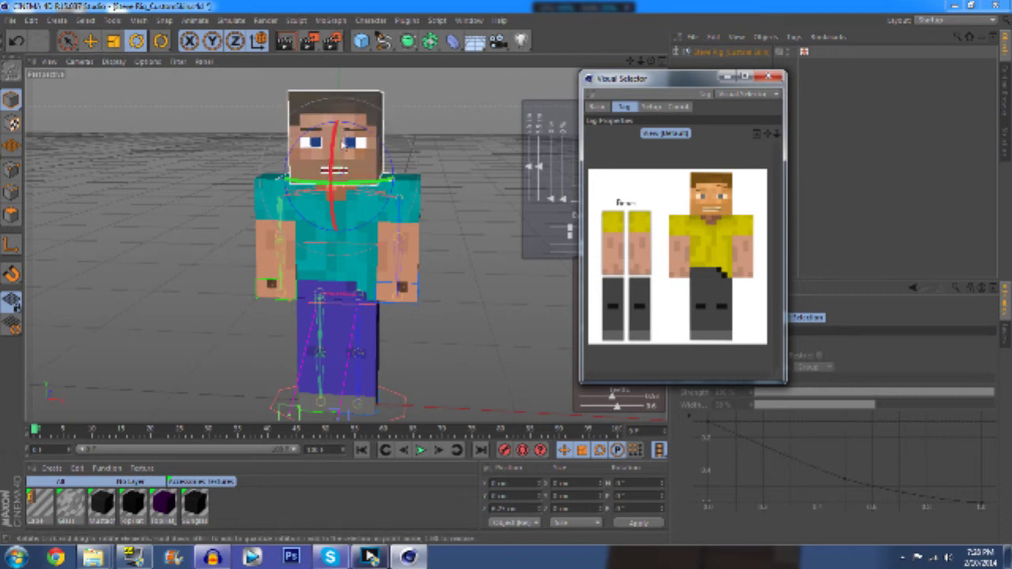
drag(333, 149, 323, 178)
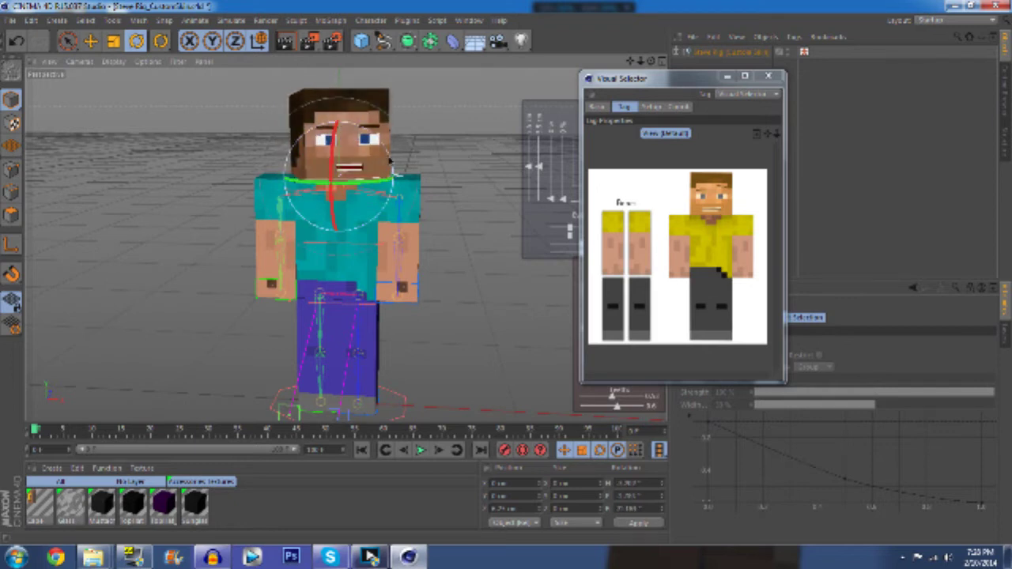
drag(390, 158, 265, 78)
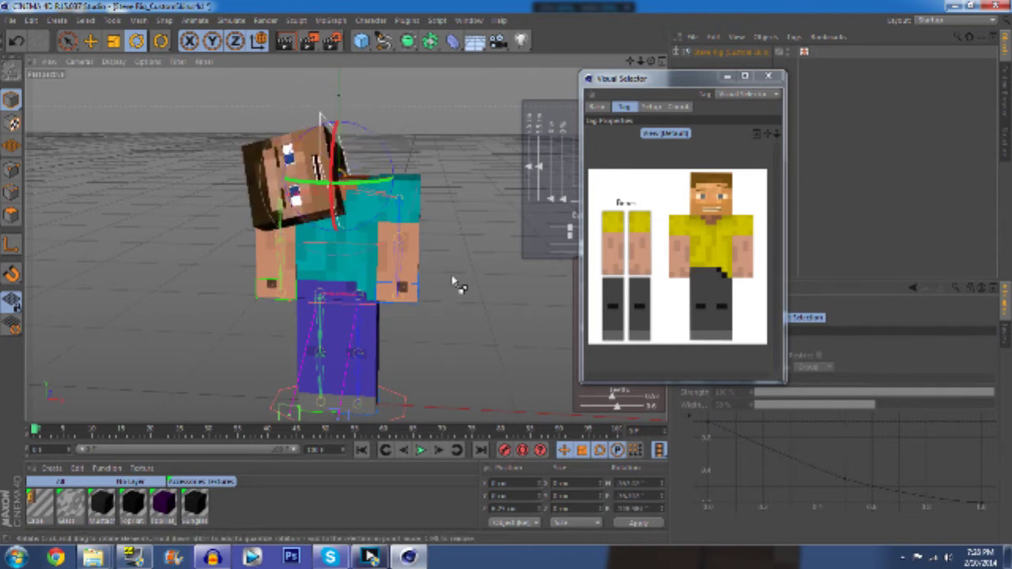
key(ctrl+z)
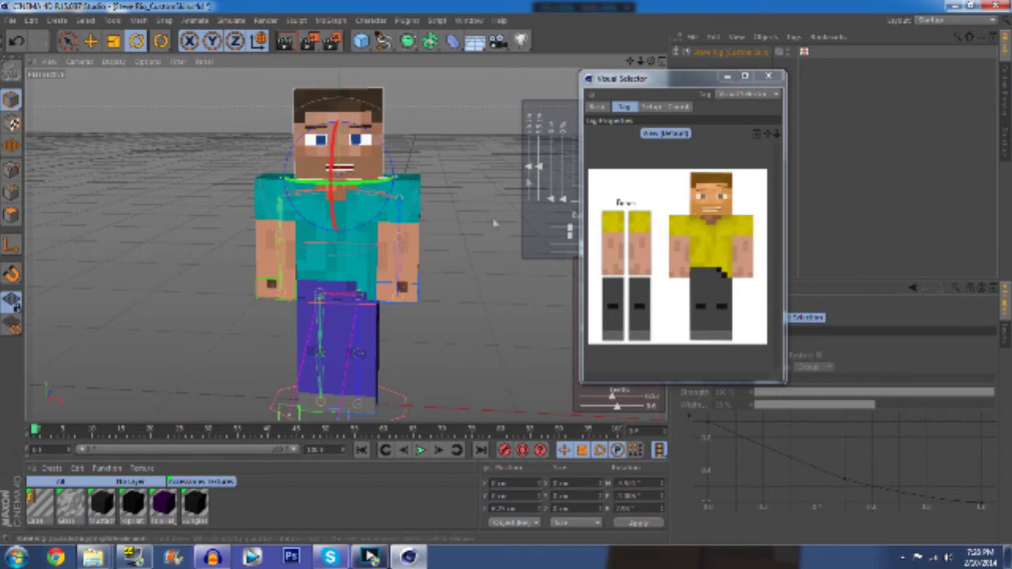
Pose the torso by selecting and slightly rotating the upper chest, middle torso and hip controls in turn
click(720, 229)
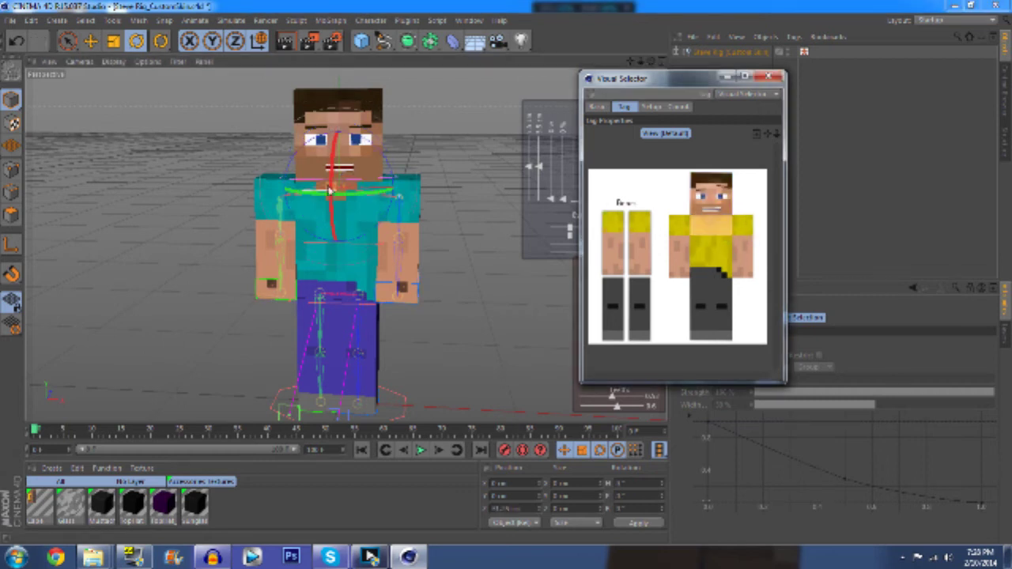
mouse_move(332, 167)
mouse_down()
mouse_move(323, 212)
mouse_move(346, 79)
mouse_move(325, 175)
mouse_up()
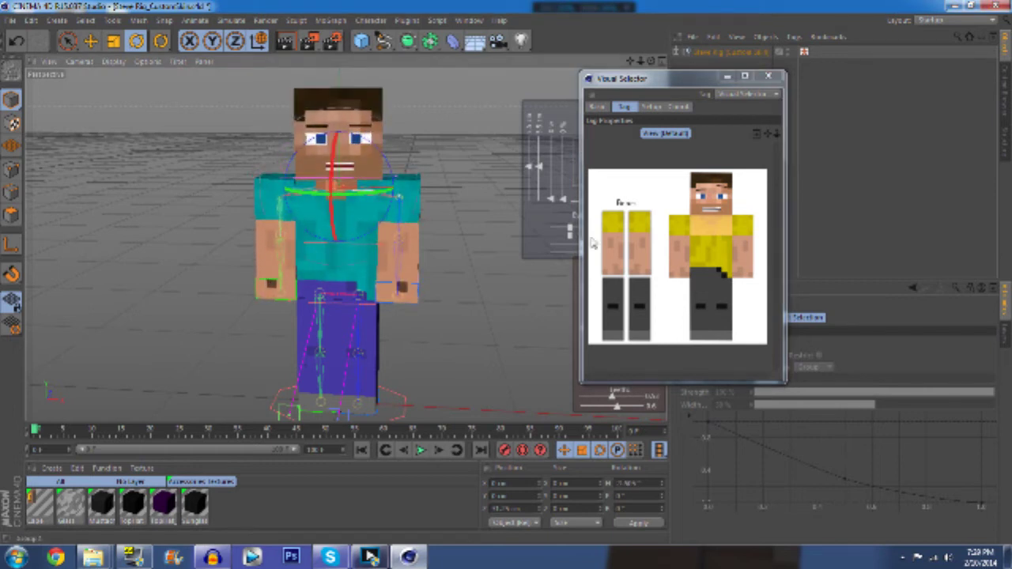
click(702, 248)
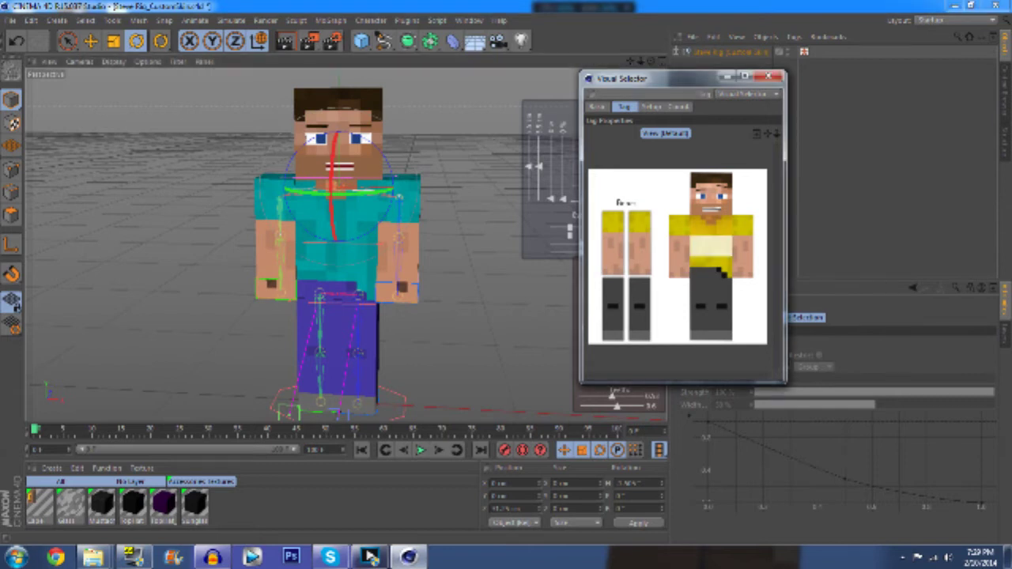
click(710, 245)
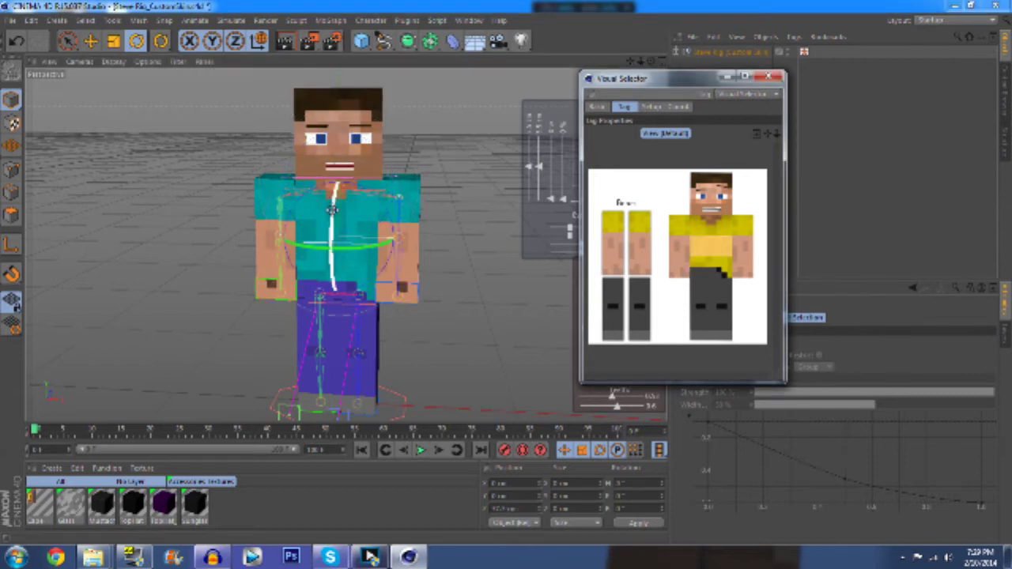
drag(332, 213, 317, 228)
click(716, 272)
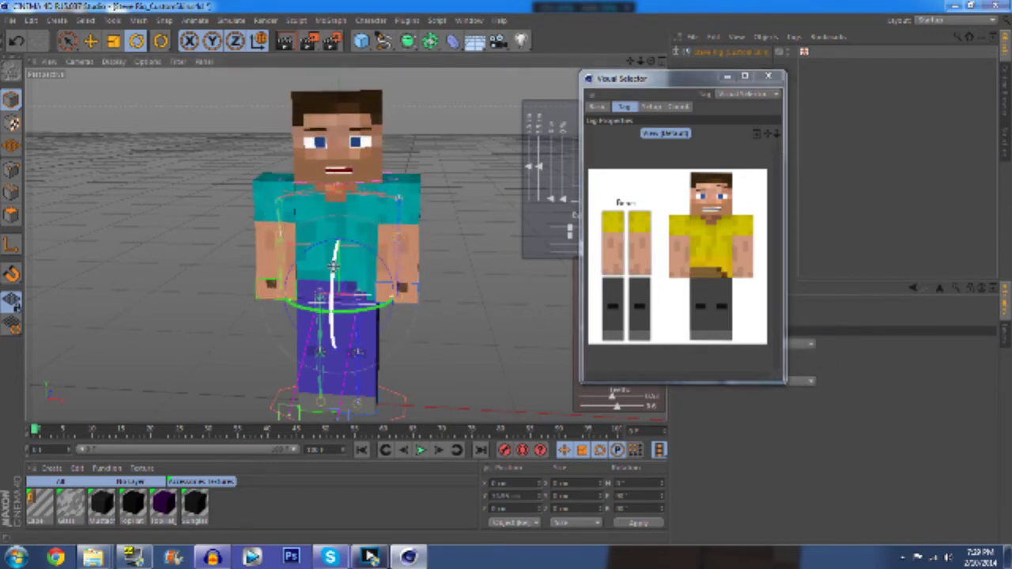
drag(332, 266, 359, 264)
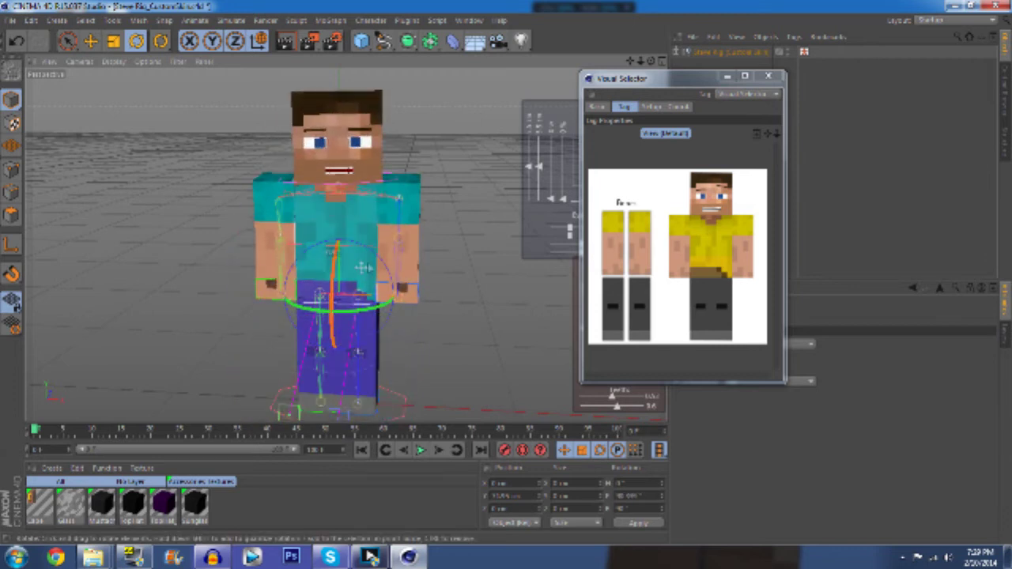
Select the character's left hand control and reposition the hand slightly up and outward from the body
click(751, 270)
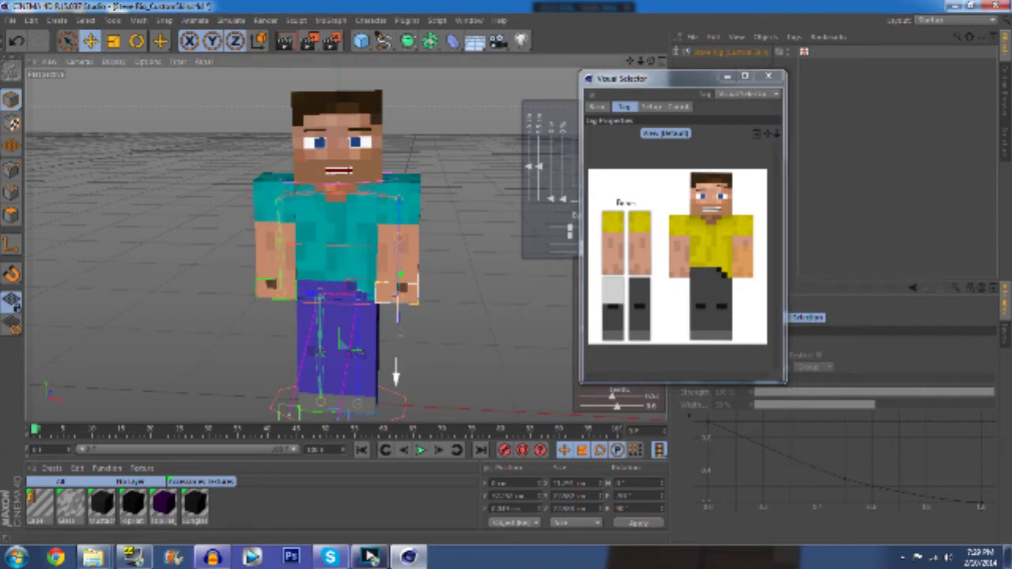
drag(395, 378, 395, 362)
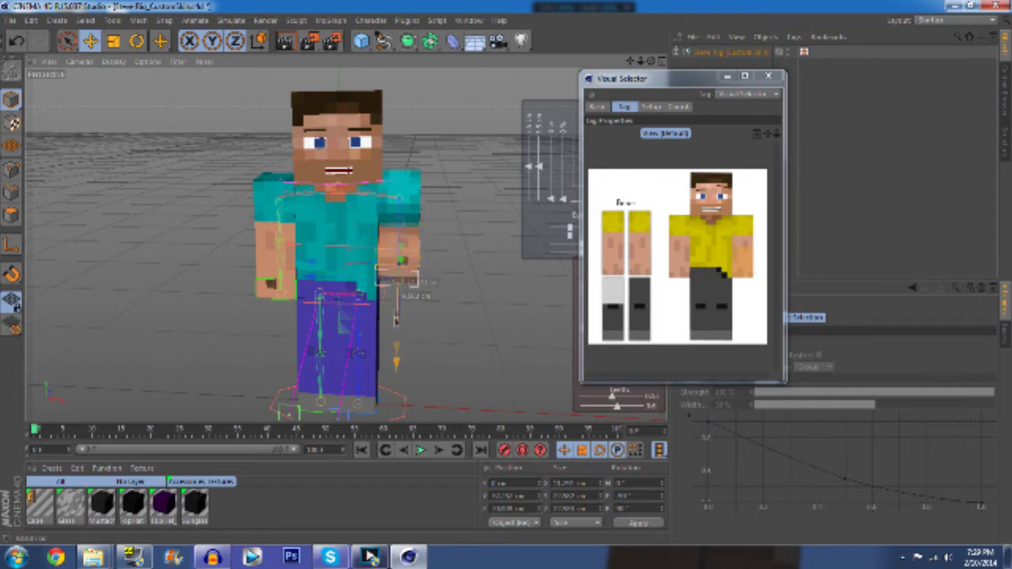
drag(395, 319, 395, 325)
drag(372, 292, 402, 277)
mouse_move(403, 340)
mouse_down()
mouse_move(400, 355)
mouse_move(401, 344)
mouse_up()
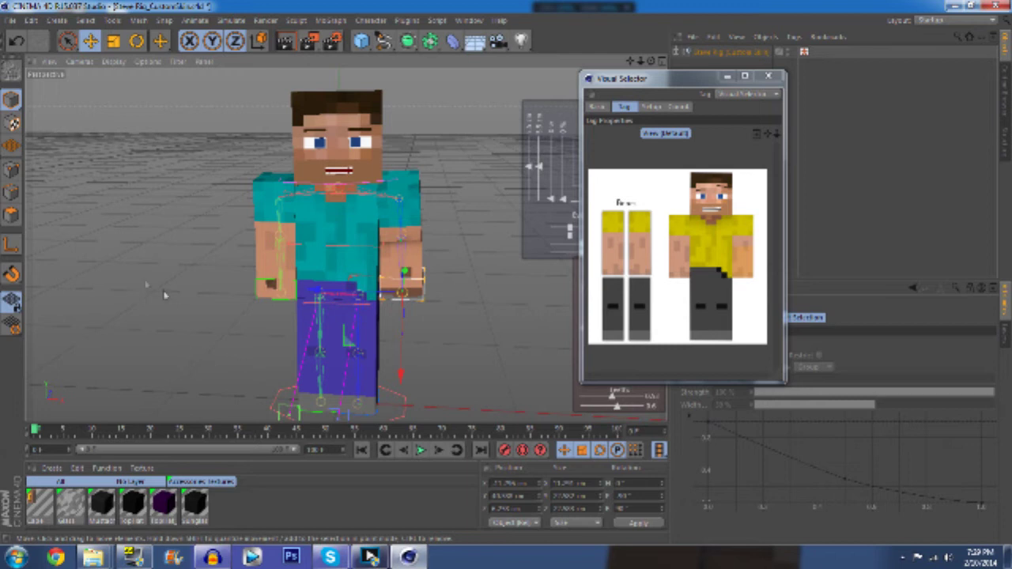
Move the right hand control up and away from the body, and raise the left hand outward to match
click(268, 289)
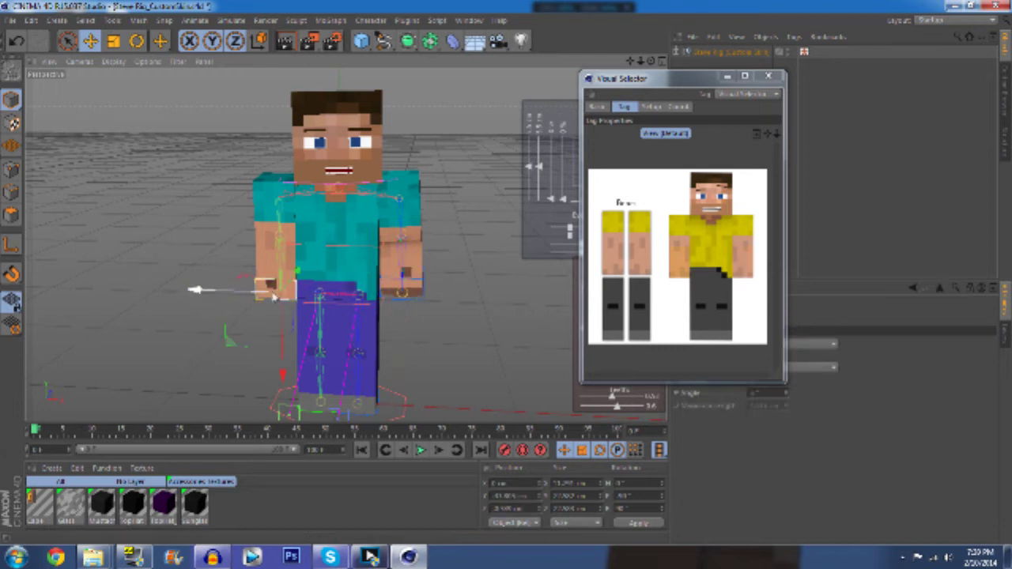
drag(271, 290, 276, 264)
drag(267, 309, 272, 280)
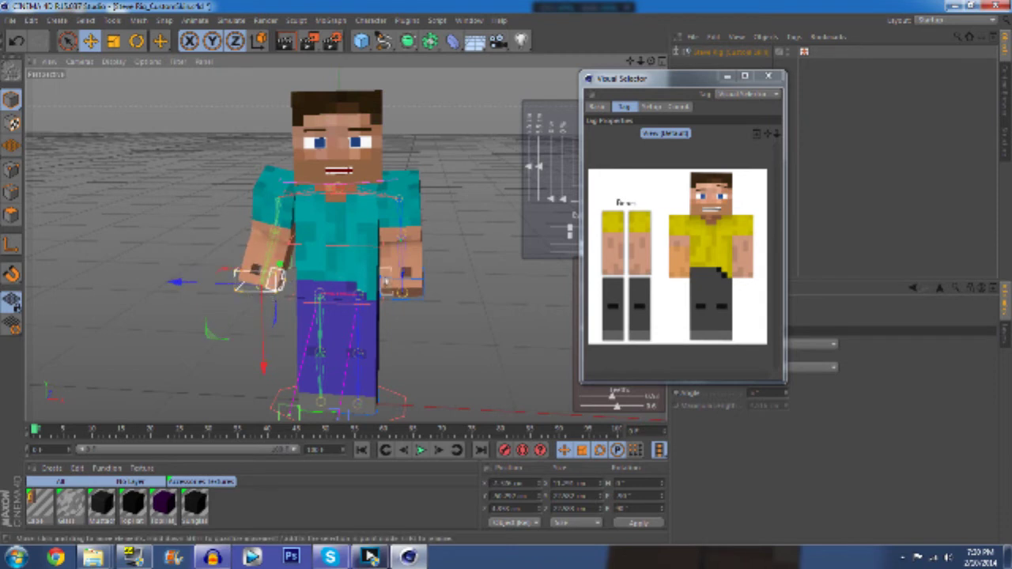
click(398, 294)
drag(400, 296, 417, 273)
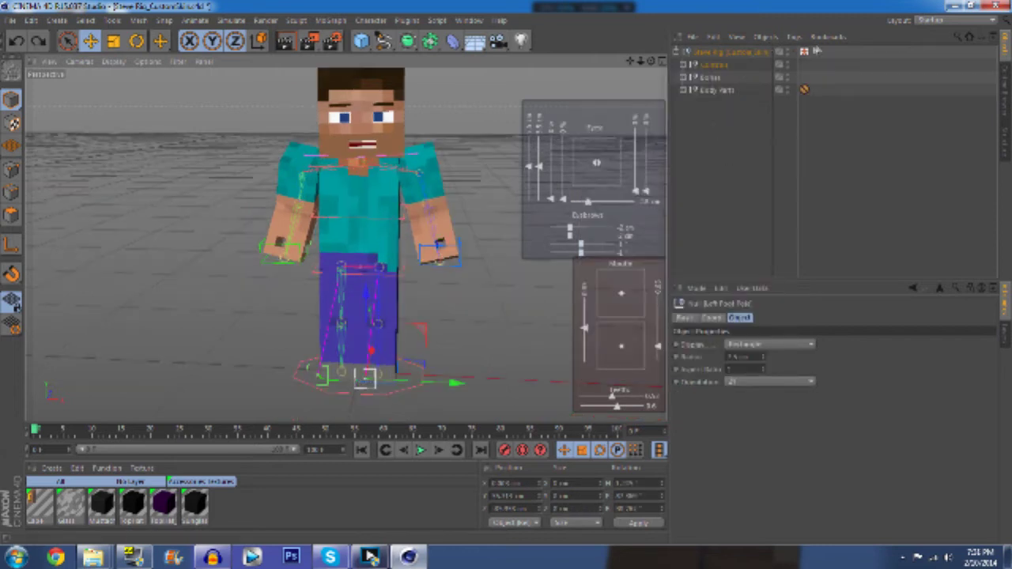
Select the character's right foot through the Visual Selector tag and move it outward and backward
click(805, 52)
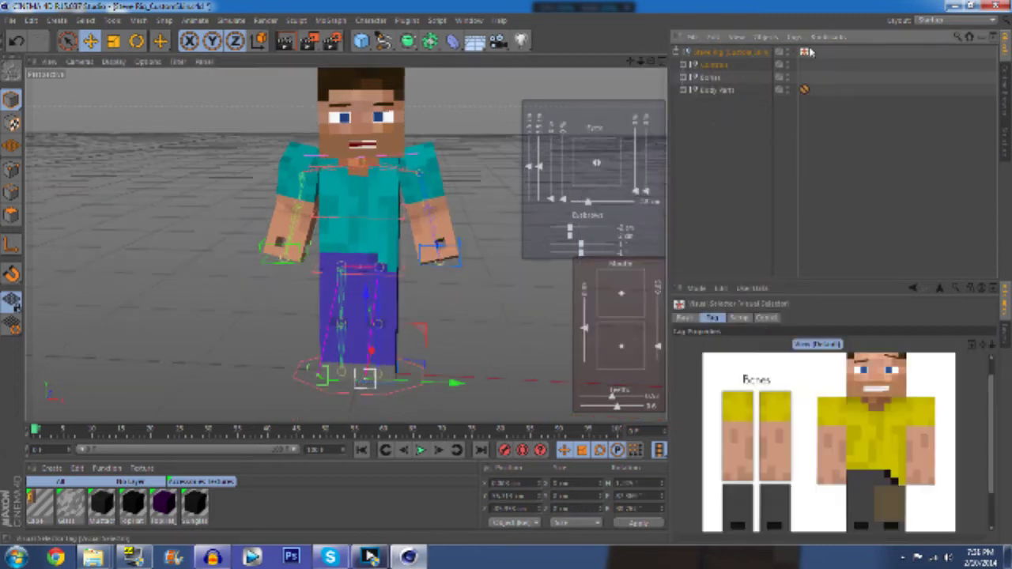
scroll(995, 484, down, 3)
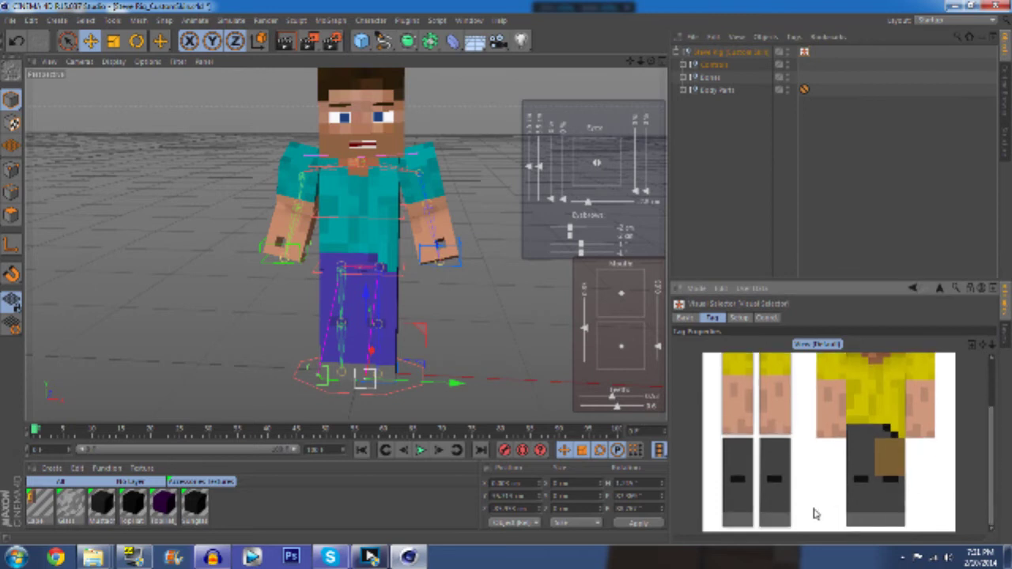
click(867, 505)
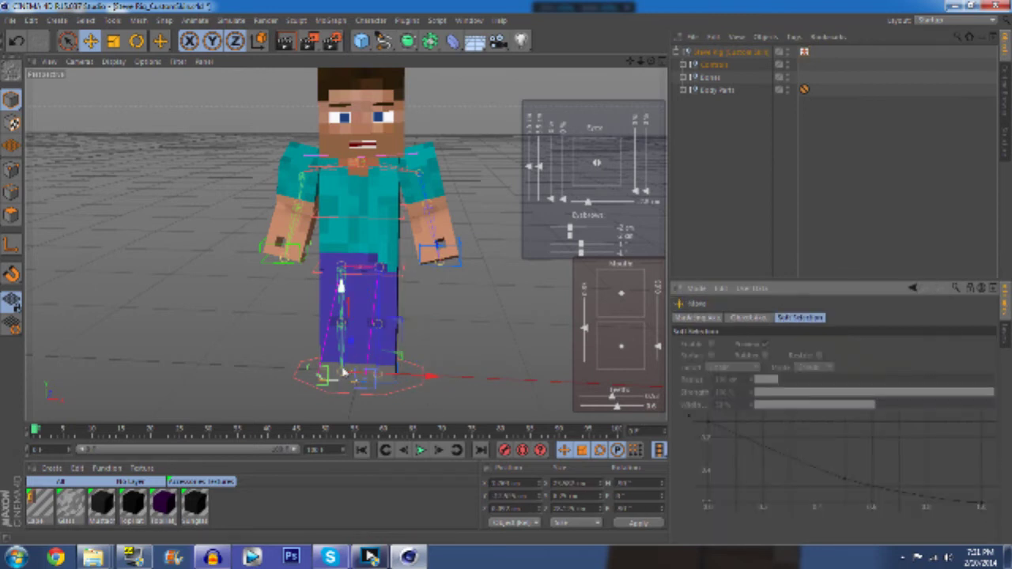
mouse_move(350, 345)
mouse_down()
mouse_move(339, 361)
mouse_move(333, 341)
mouse_move(335, 356)
mouse_move(349, 344)
mouse_up()
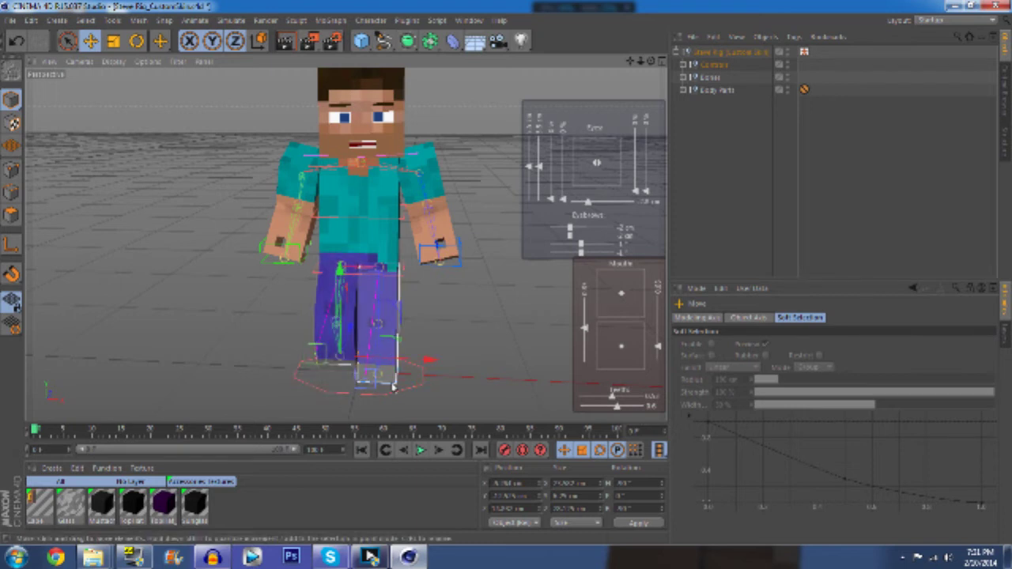
Reopen the Visual Selector in its own window, place it clear of the character, and select the left foot control
click(708, 175)
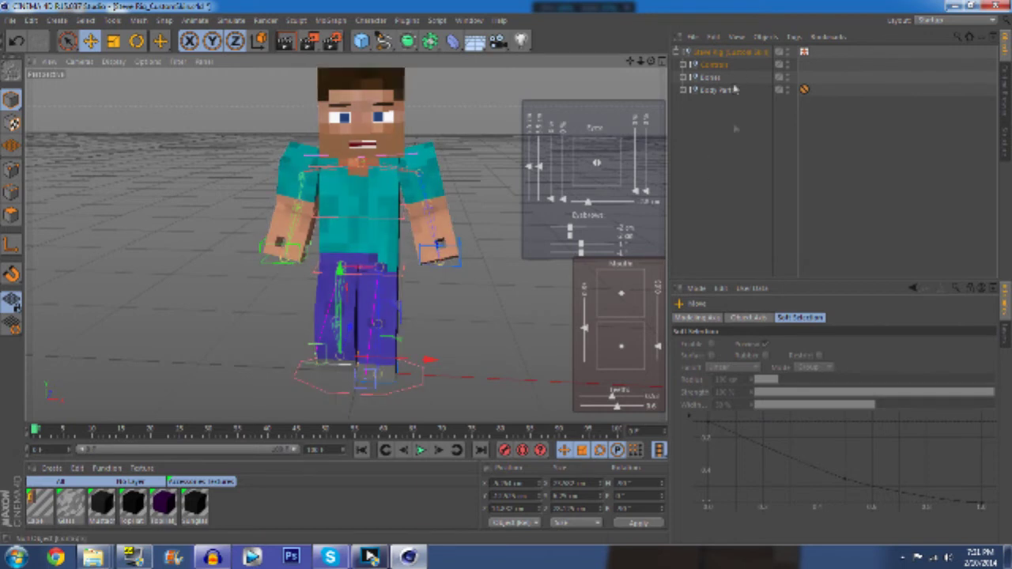
double_click(803, 51)
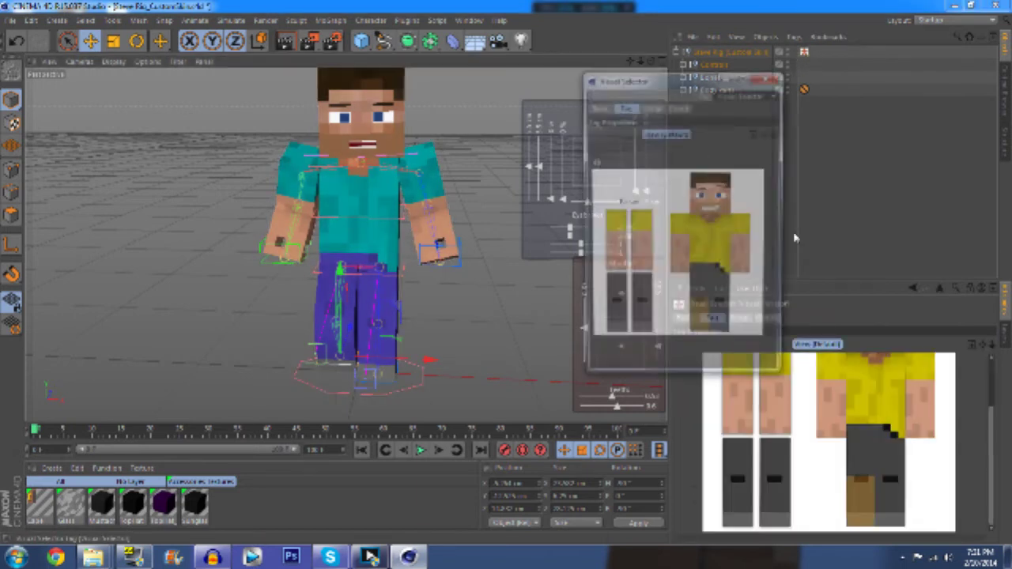
drag(698, 81, 122, 71)
click(711, 132)
click(718, 53)
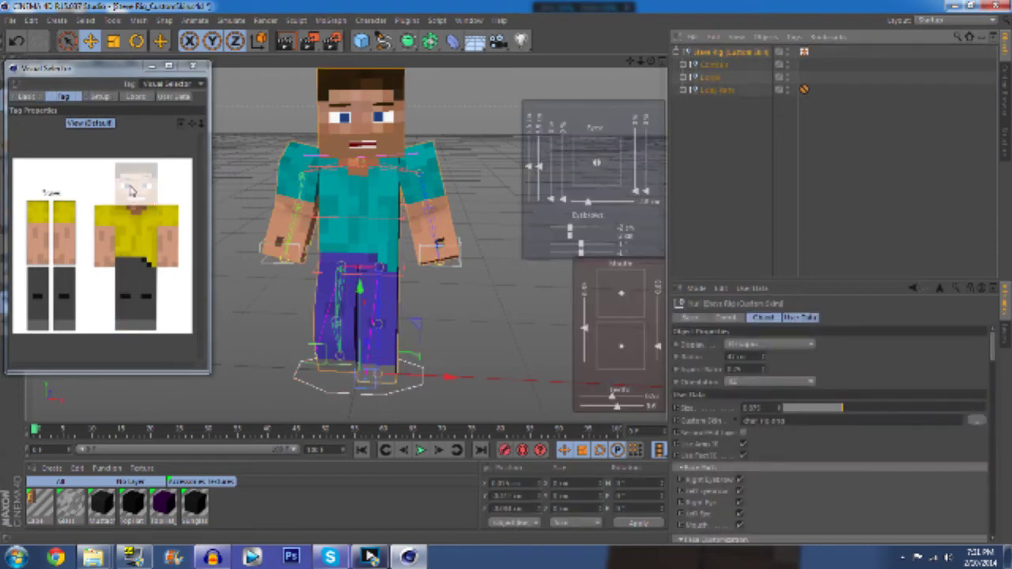
click(147, 313)
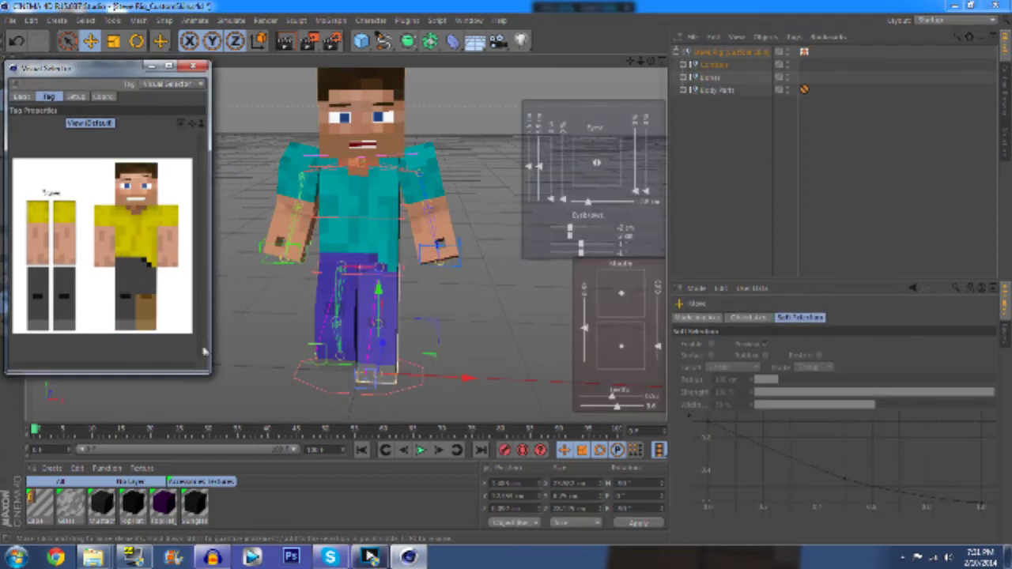
Move the left foot control back and adjust its height so the left leg stands beside the right one
drag(377, 381, 388, 350)
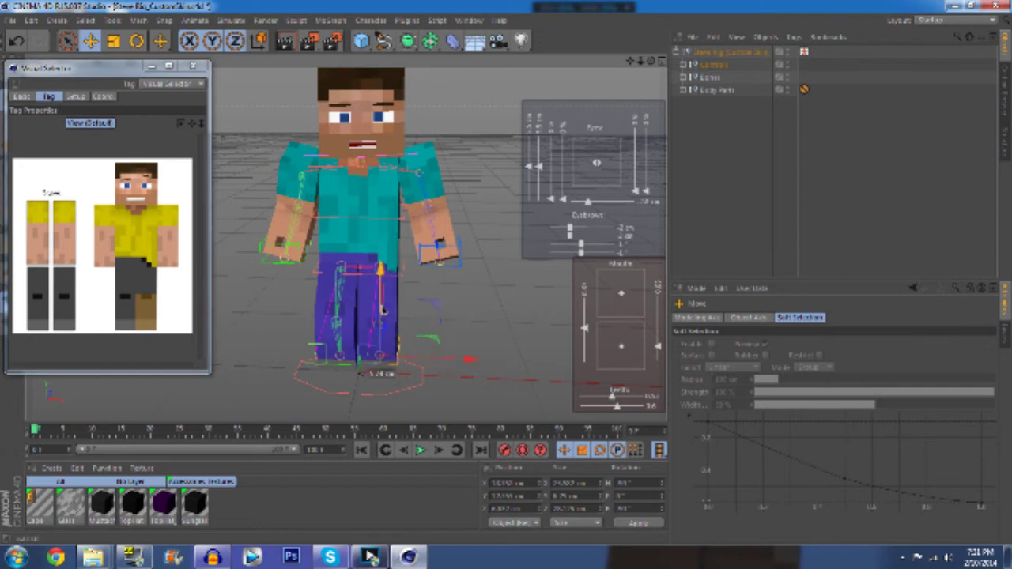
drag(381, 303, 380, 310)
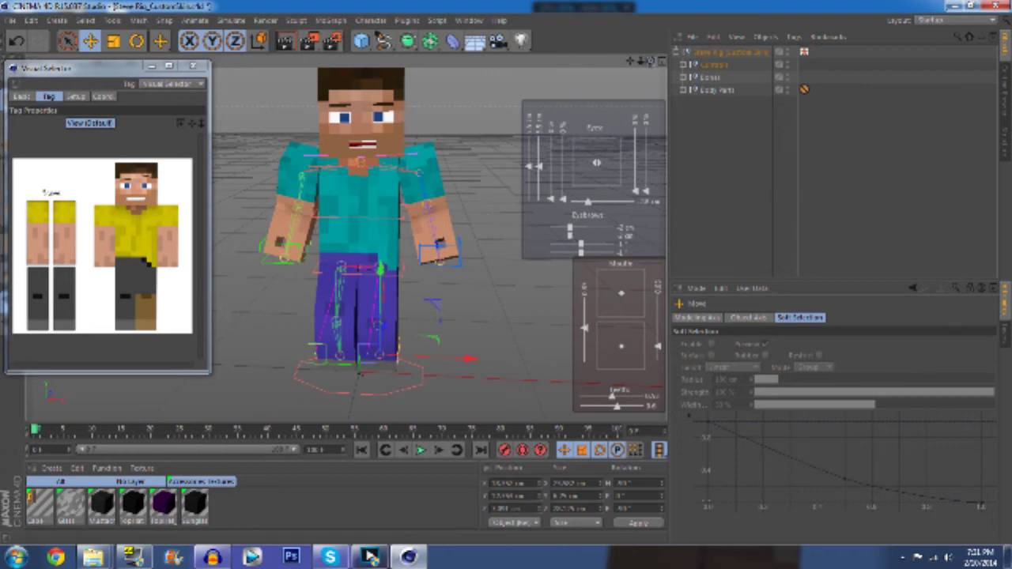
mouse_move(651, 61)
mouse_down()
mouse_move(506, 49)
mouse_move(637, 54)
mouse_move(672, 83)
mouse_move(605, 77)
mouse_move(639, 49)
mouse_move(638, 61)
mouse_up()
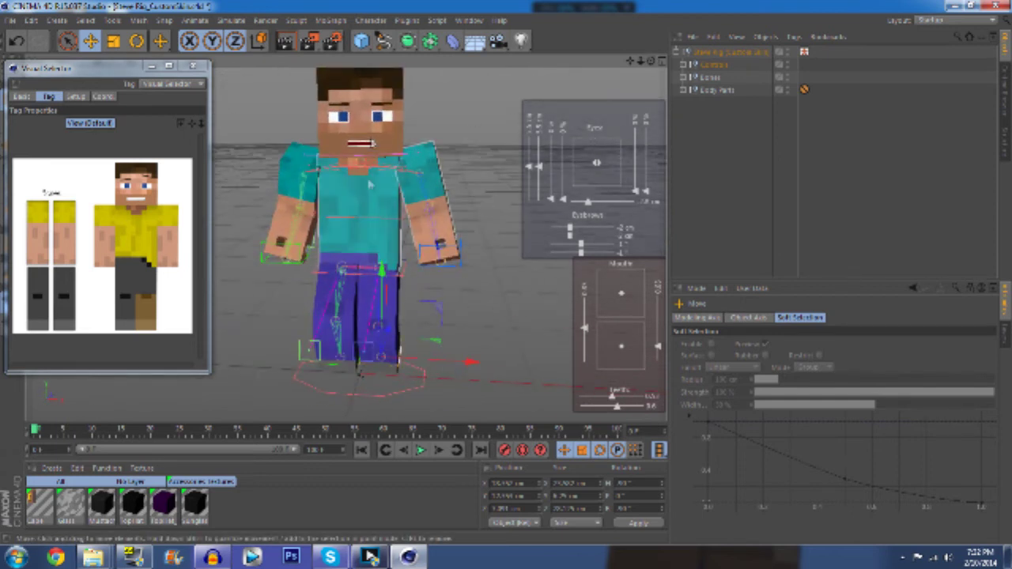
Select the head through the Visual Selector and rotate it to tilt the character's face slightly
scroll(443, 237, down, 2)
click(361, 314)
scroll(363, 315, down, 2)
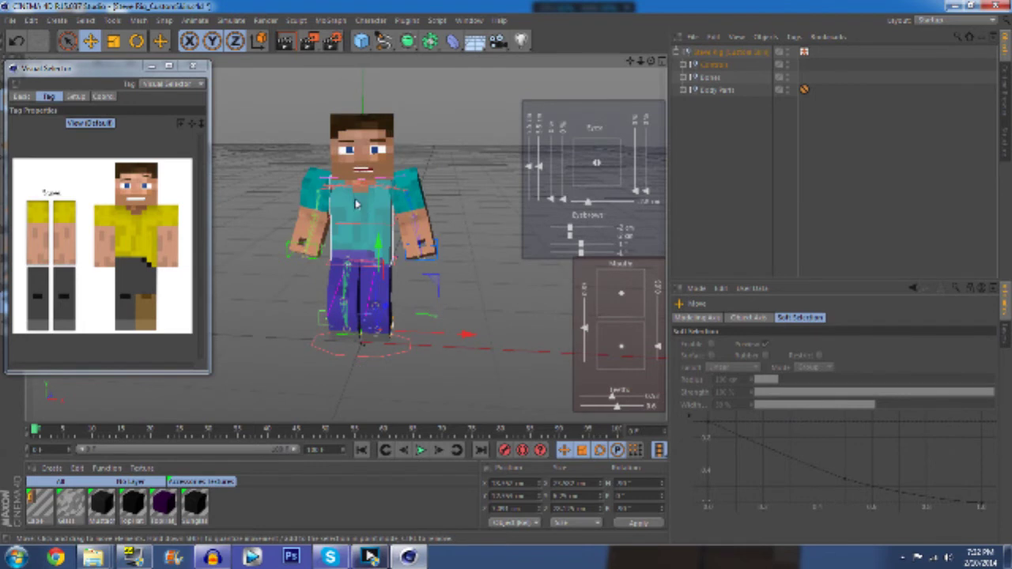
scroll(356, 202, up, 1)
click(246, 86)
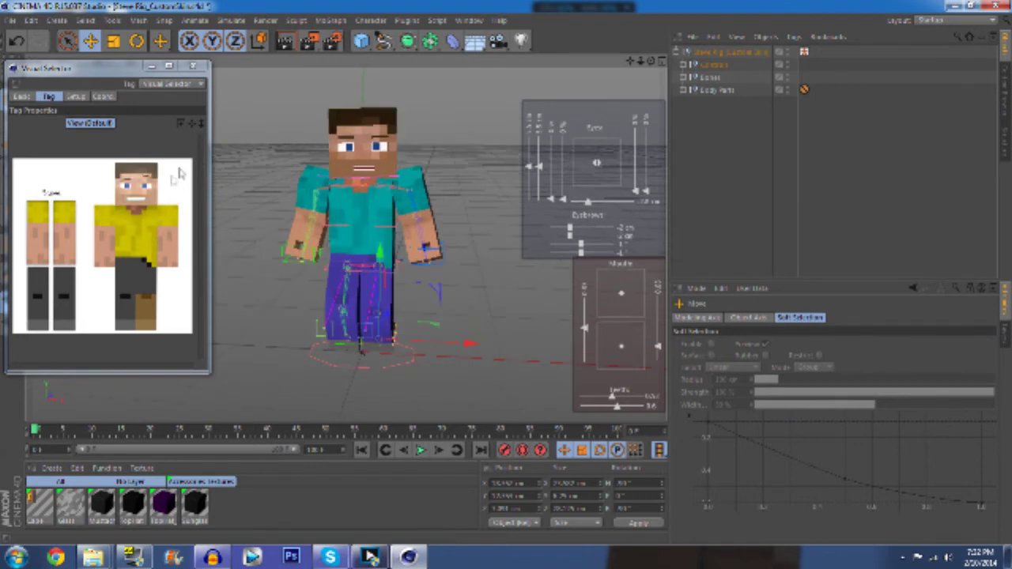
click(330, 167)
click(335, 199)
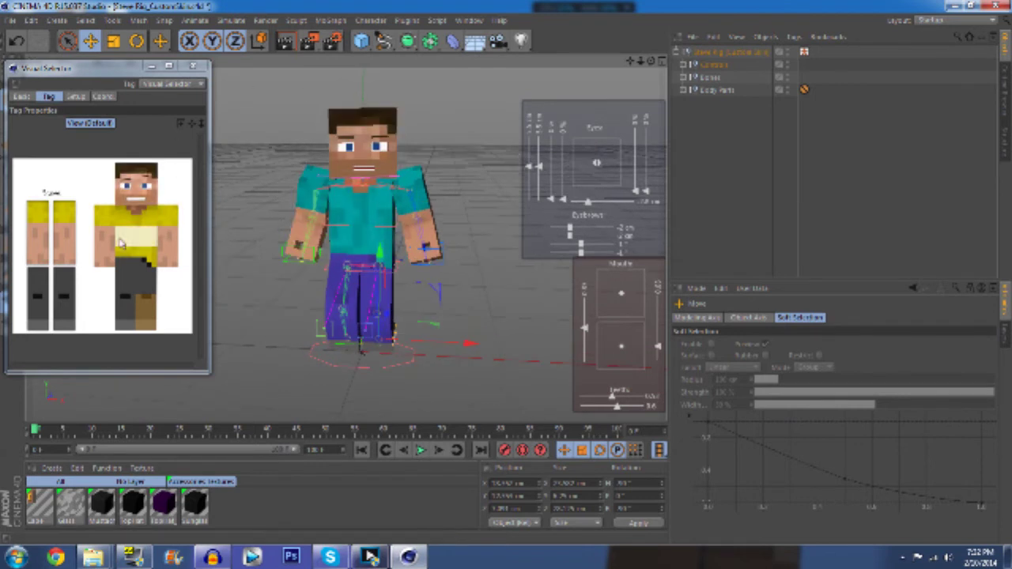
key(r)
drag(355, 203, 354, 228)
click(136, 188)
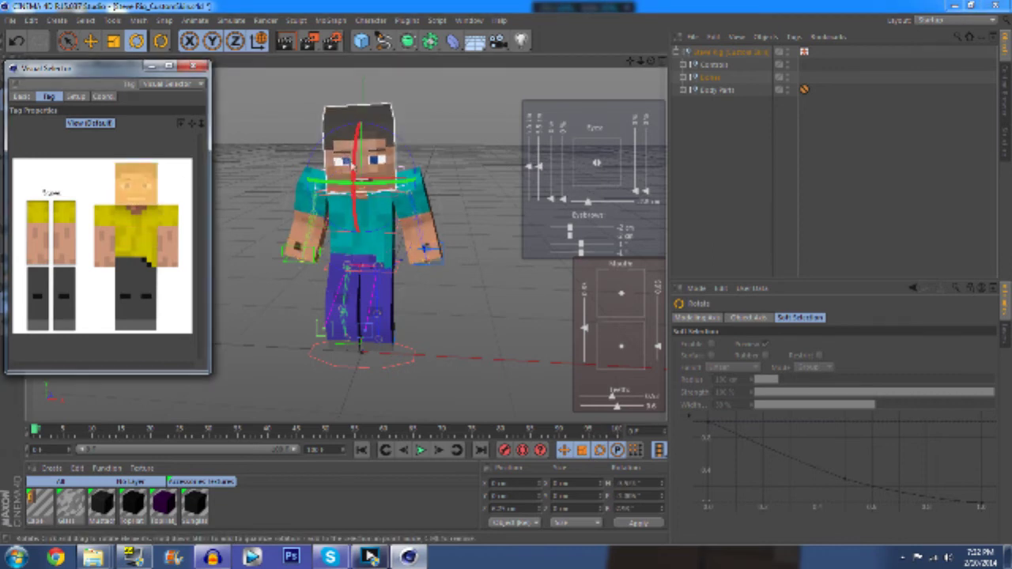
drag(353, 164, 358, 141)
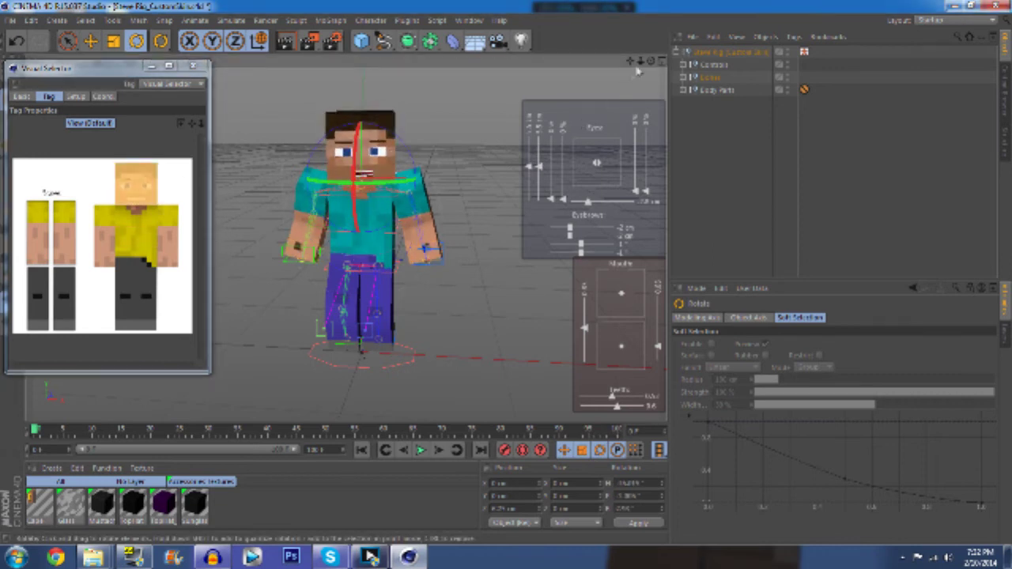
Close the Visual Selector window and select the whole Steve rig to display its facial controls
drag(641, 61, 643, 62)
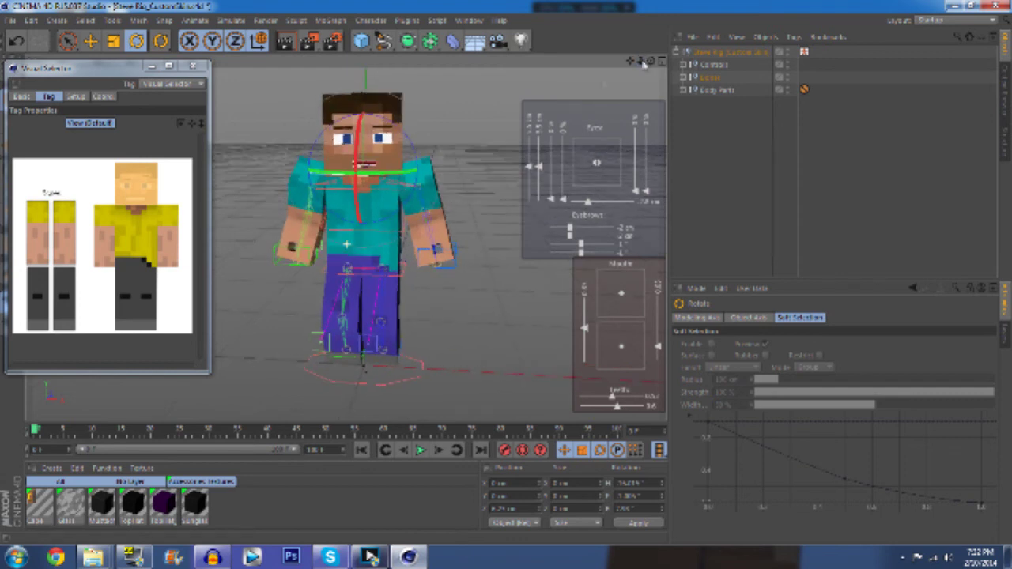
click(192, 66)
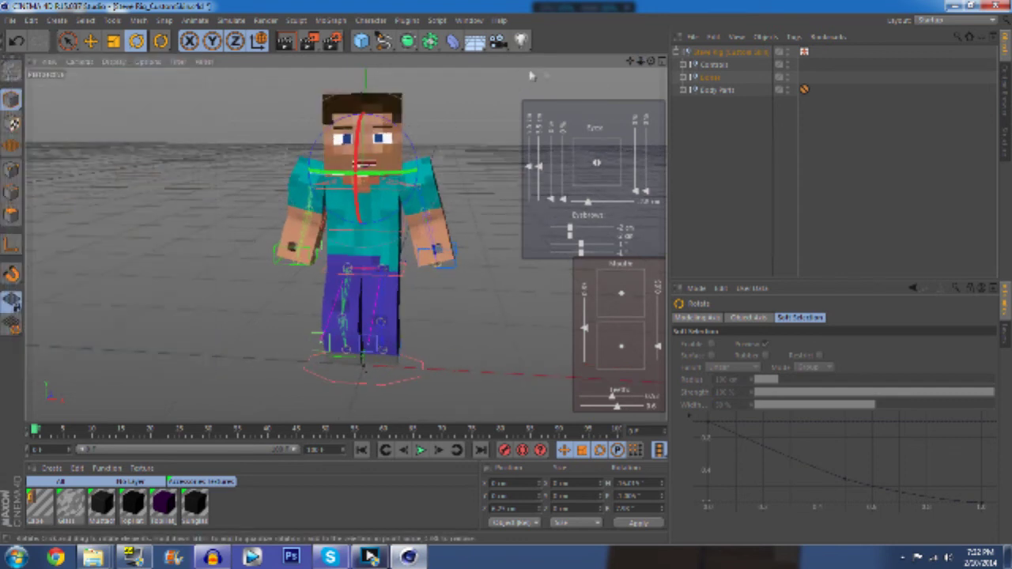
click(752, 208)
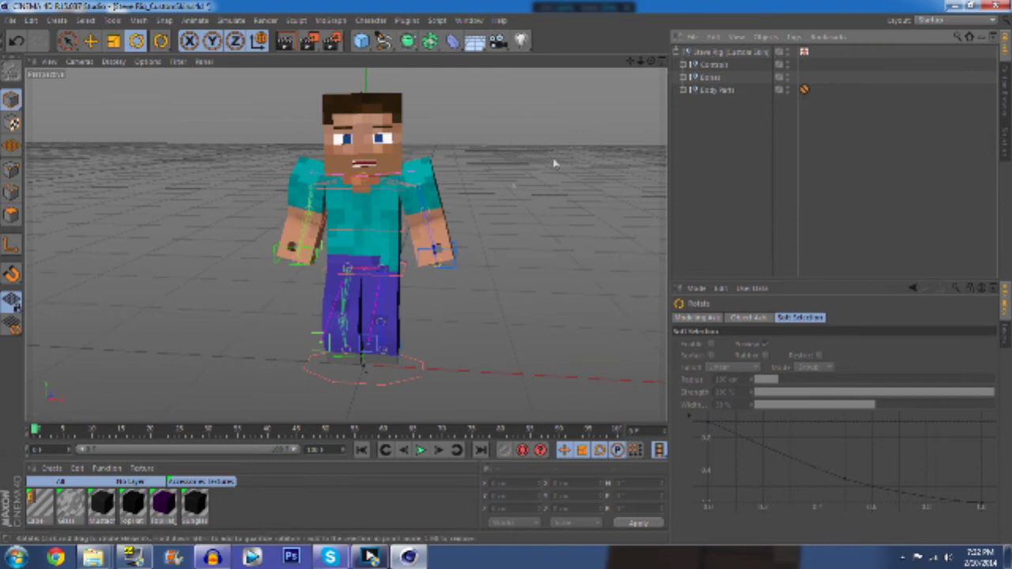
click(388, 141)
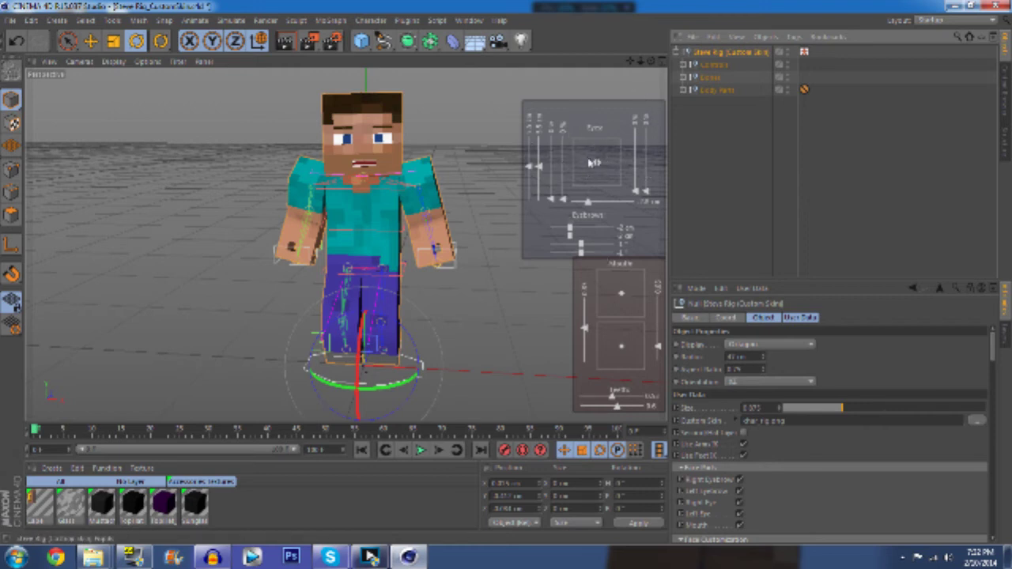
Adjust the distance between the rig's pupils and center their gaze with the eye controls
mouse_move(597, 164)
mouse_down()
mouse_move(580, 166)
mouse_move(589, 164)
mouse_up()
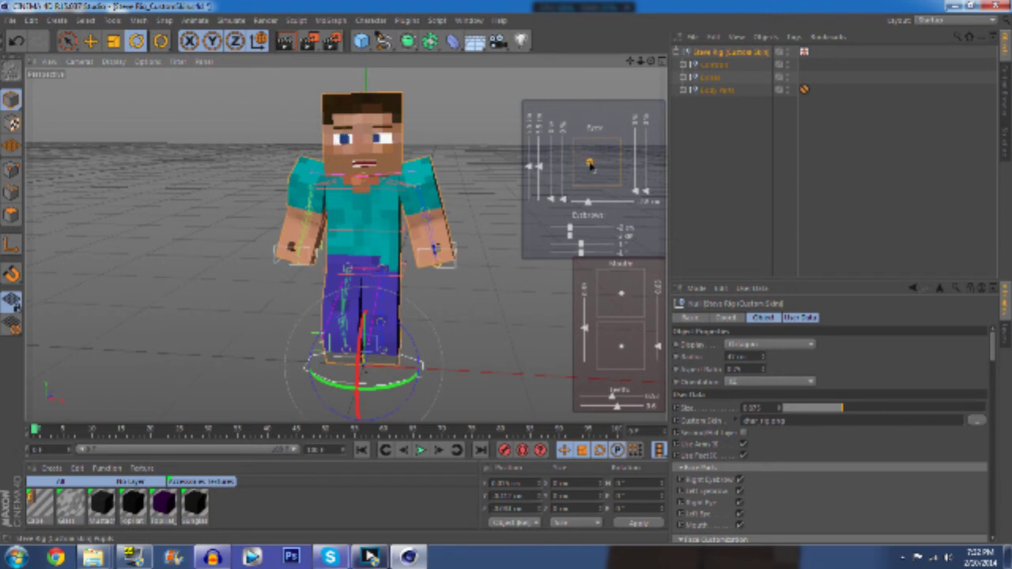
drag(587, 203, 625, 205)
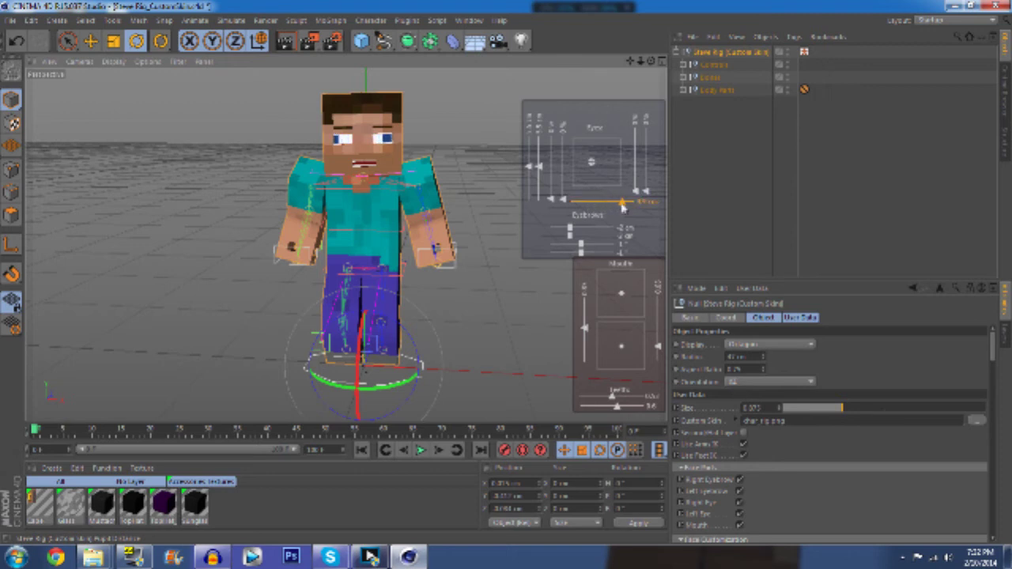
drag(592, 162, 596, 166)
drag(623, 205, 604, 203)
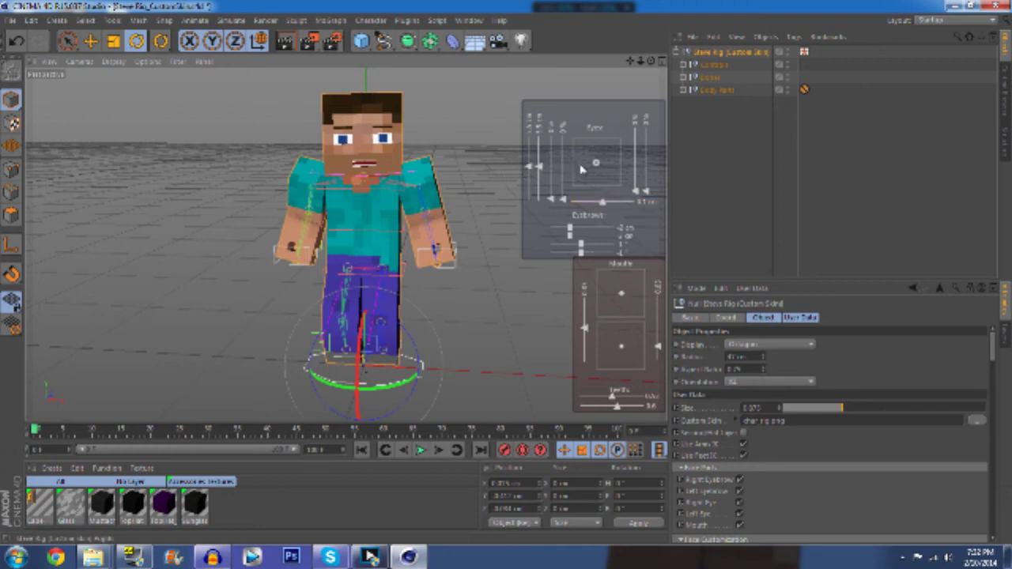
mouse_move(598, 166)
mouse_down()
mouse_move(584, 167)
mouse_move(611, 165)
mouse_move(597, 165)
mouse_up()
Lower the right and left eyebrows and angle both inward to give the face an angry expression
drag(569, 229, 565, 229)
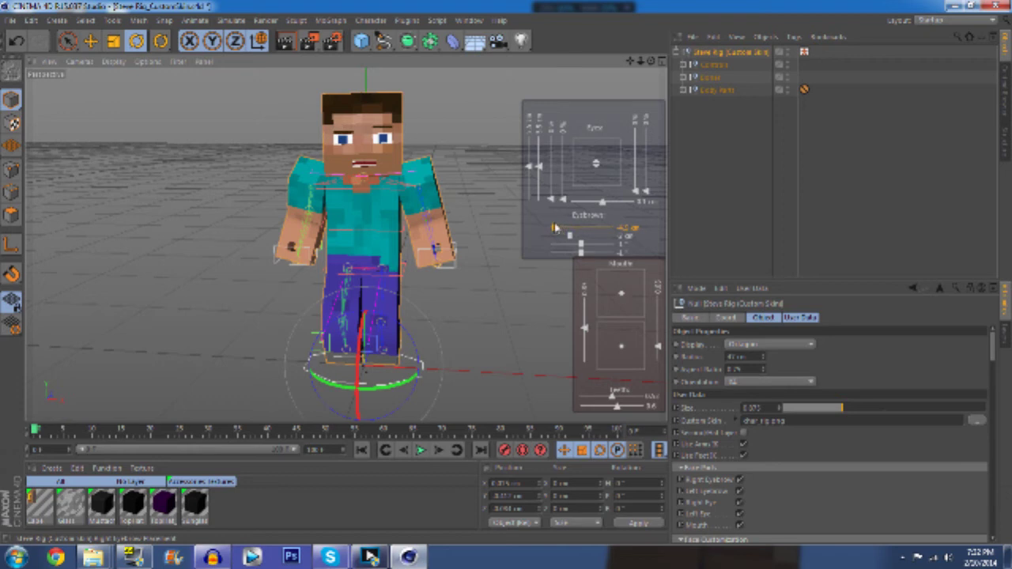
drag(570, 236, 555, 237)
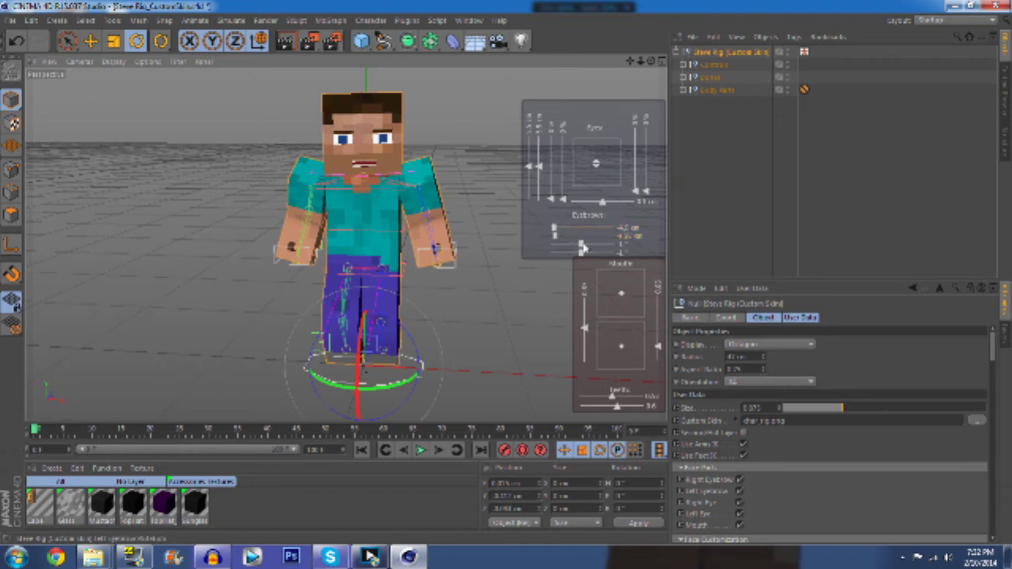
drag(571, 245, 589, 247)
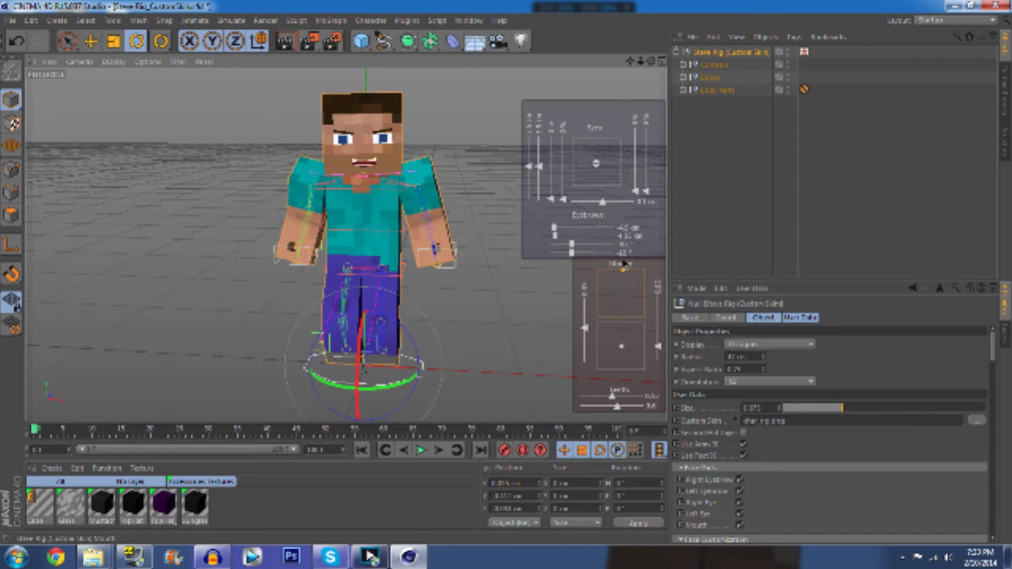
Open and reshape the mouth with the facial mouth controls, and deselect the rig
mouse_move(584, 328)
mouse_down()
mouse_move(584, 294)
mouse_move(584, 323)
mouse_up()
mouse_move(657, 346)
mouse_down()
mouse_move(659, 287)
mouse_move(662, 346)
mouse_up()
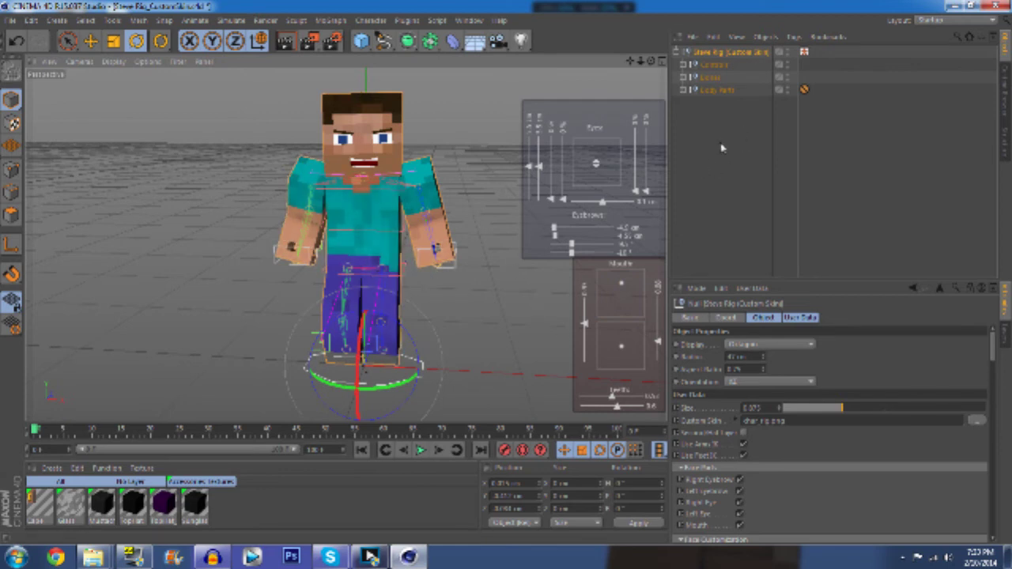
click(724, 150)
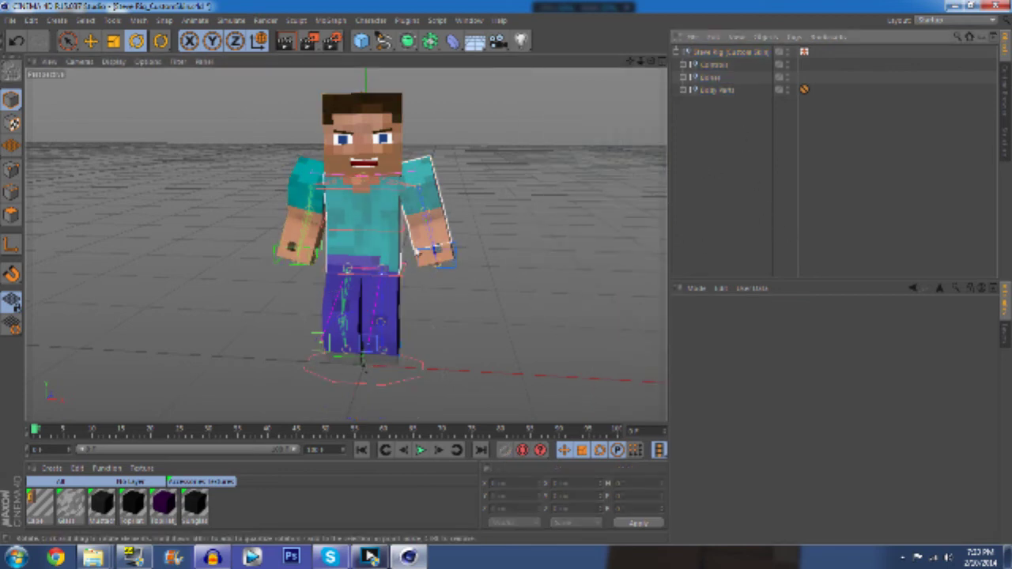
Render the active view to preview the posed character, and return to the normal viewport display
mouse_move(641, 61)
mouse_down()
mouse_move(672, 61)
mouse_move(628, 61)
mouse_move(646, 61)
mouse_up()
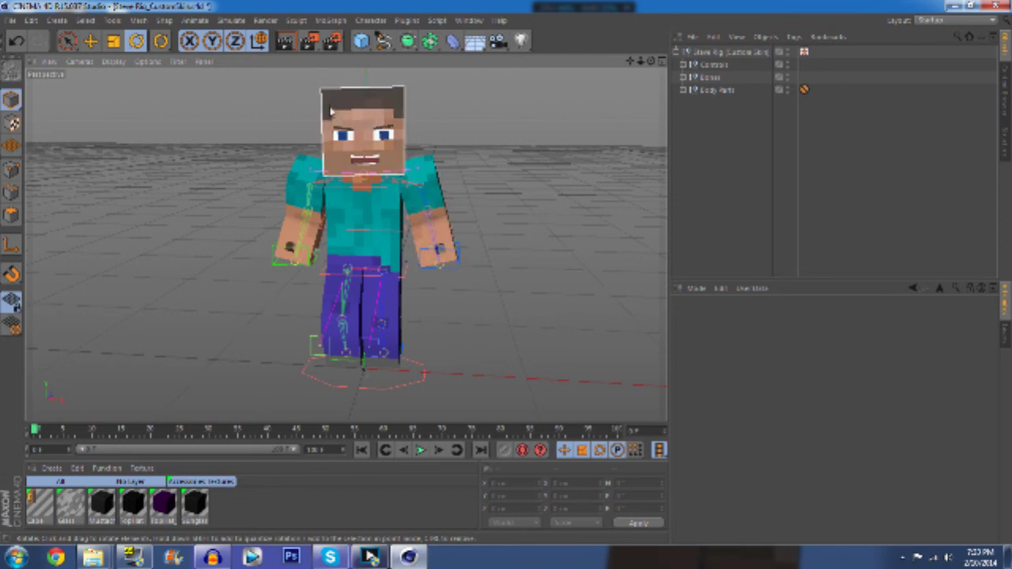
click(285, 46)
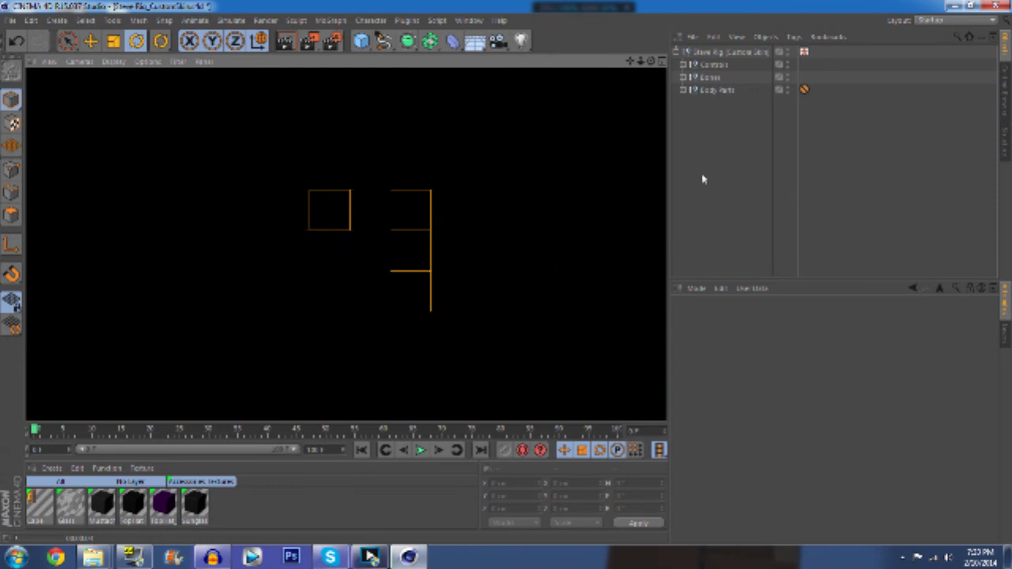
click(360, 167)
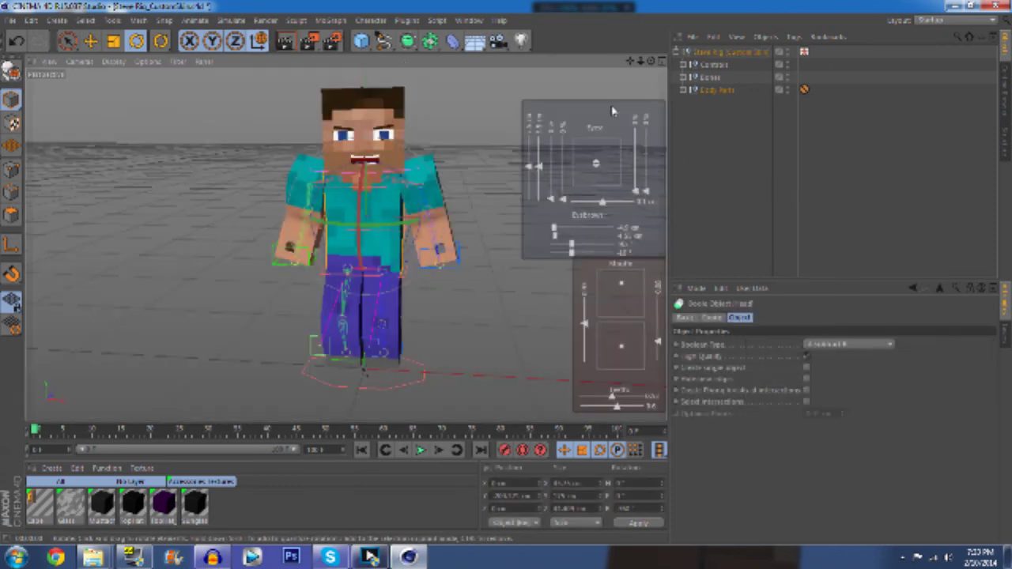
Add a light to the scene and move it in front of the character and upward to illuminate its front
drag(522, 42, 553, 57)
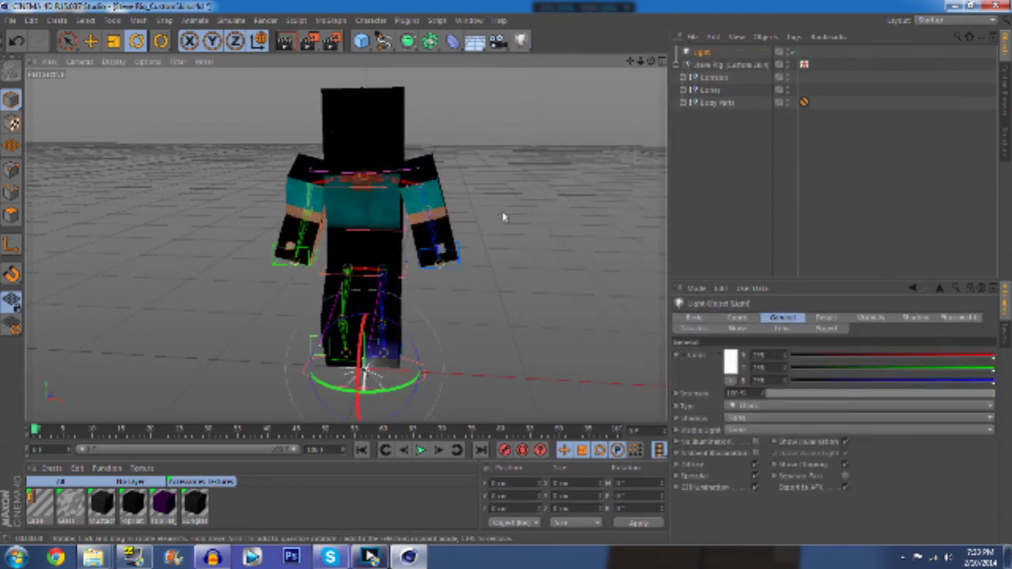
scroll(440, 321, down, 3)
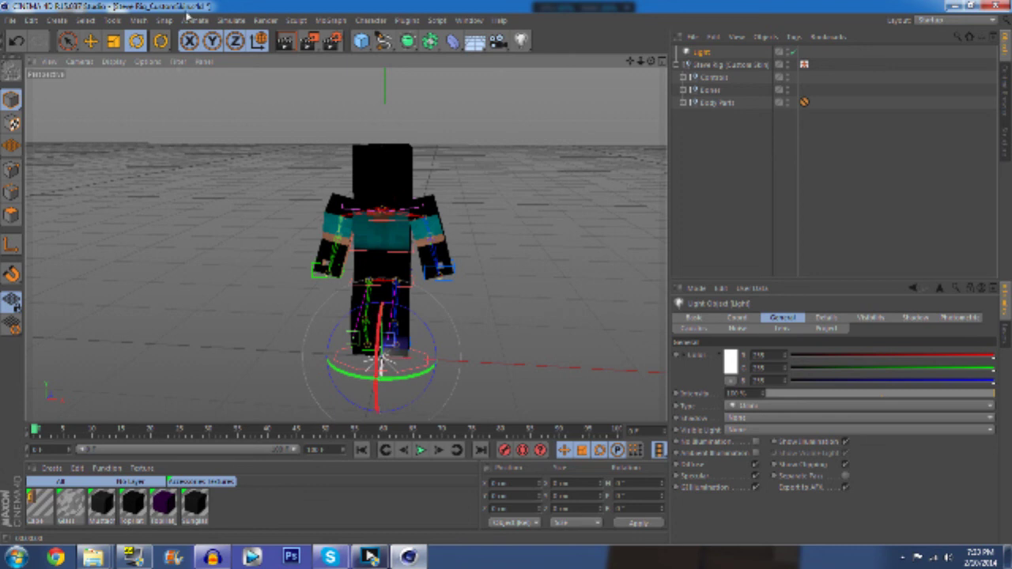
key(e)
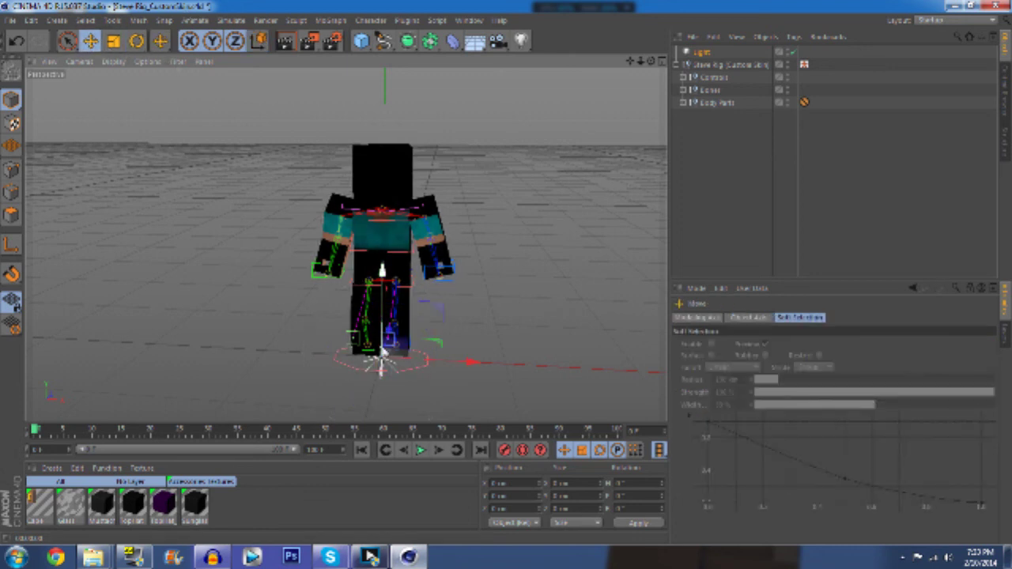
drag(388, 332, 355, 272)
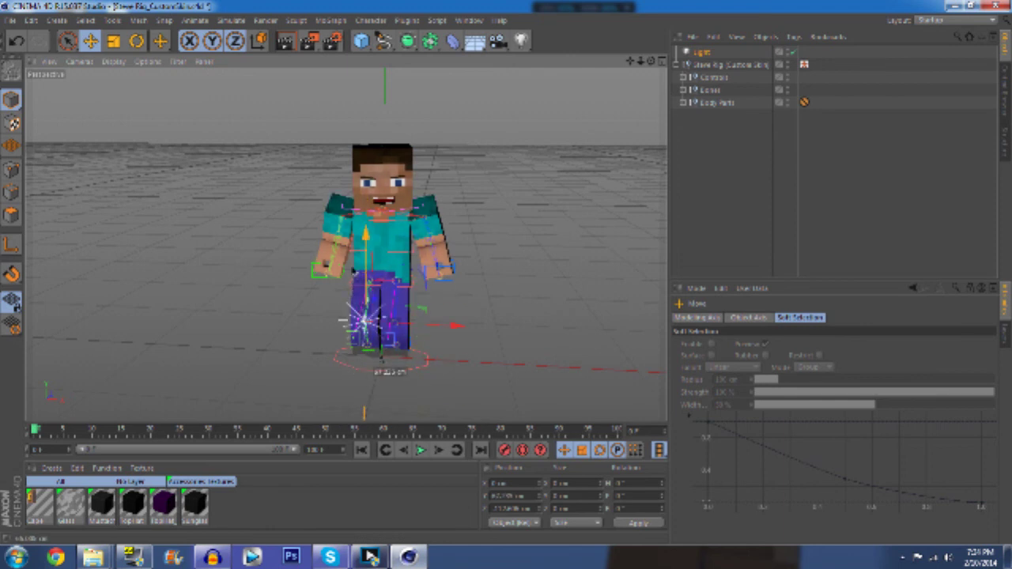
Frame the lit character from the front, slightly off-center, and render the active view
scroll(496, 293, up, 3)
scroll(351, 217, up, 2)
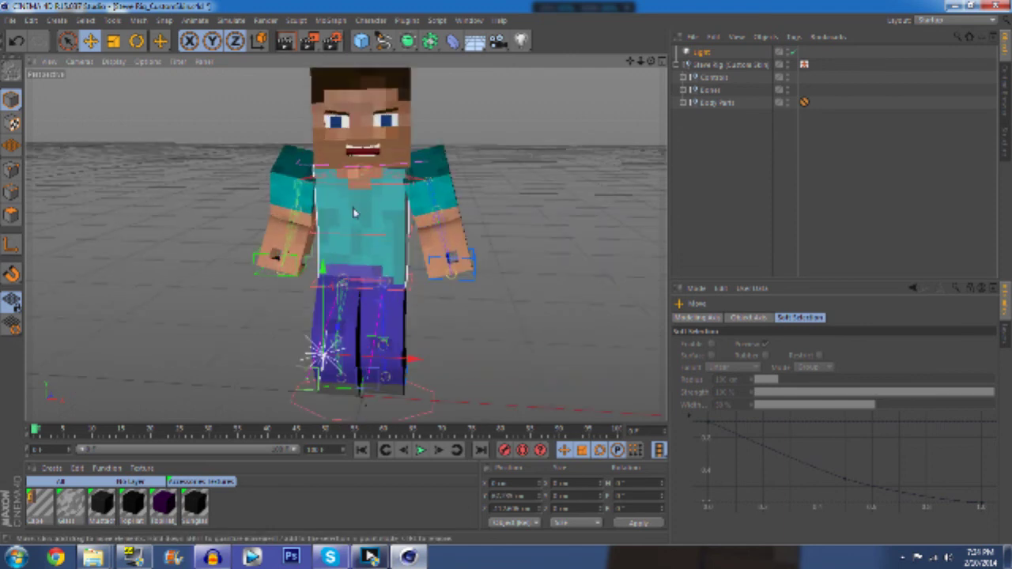
scroll(356, 215, down, 1)
drag(630, 62, 630, 76)
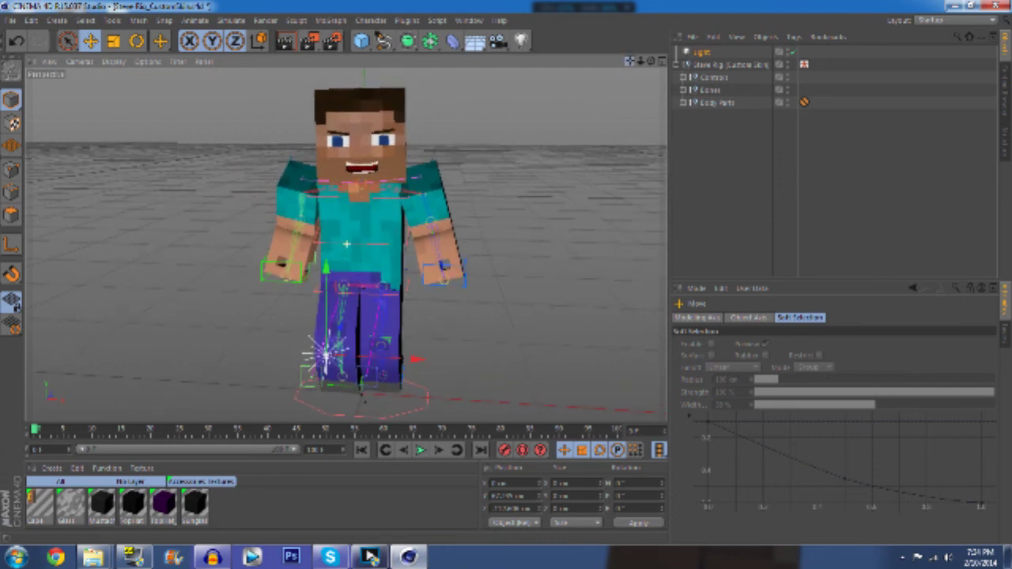
click(286, 43)
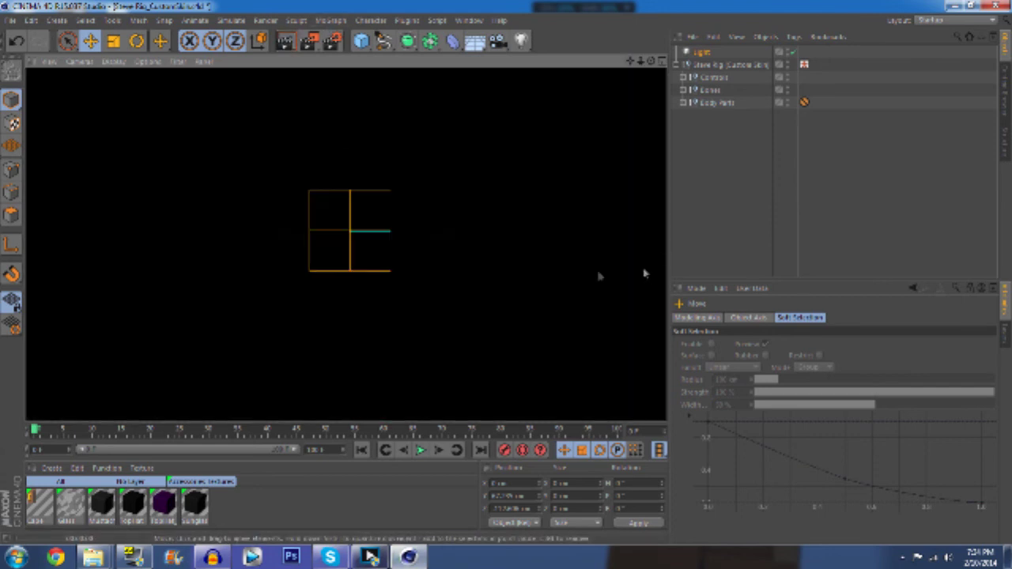
click(466, 218)
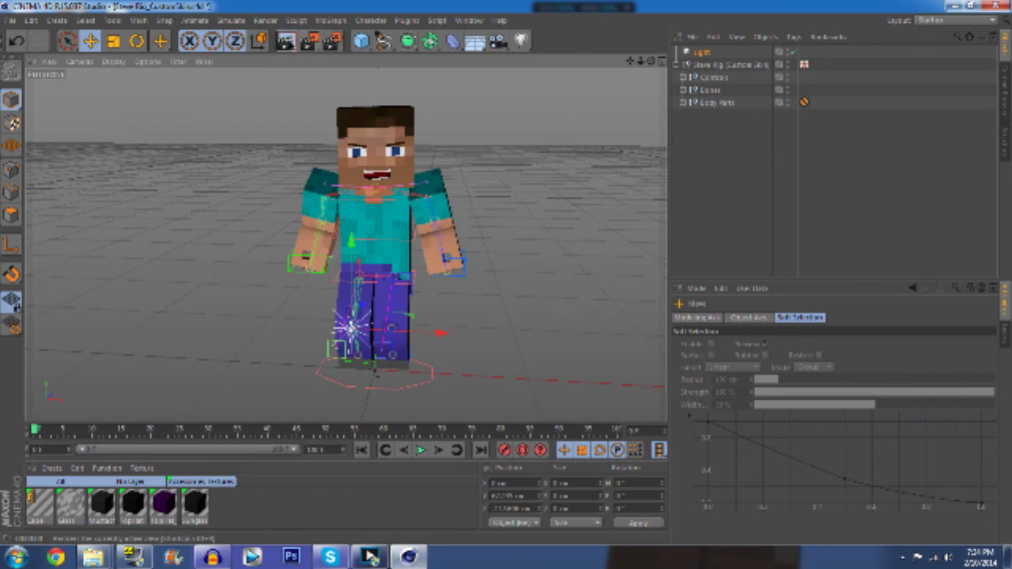
key(ctrl+r)
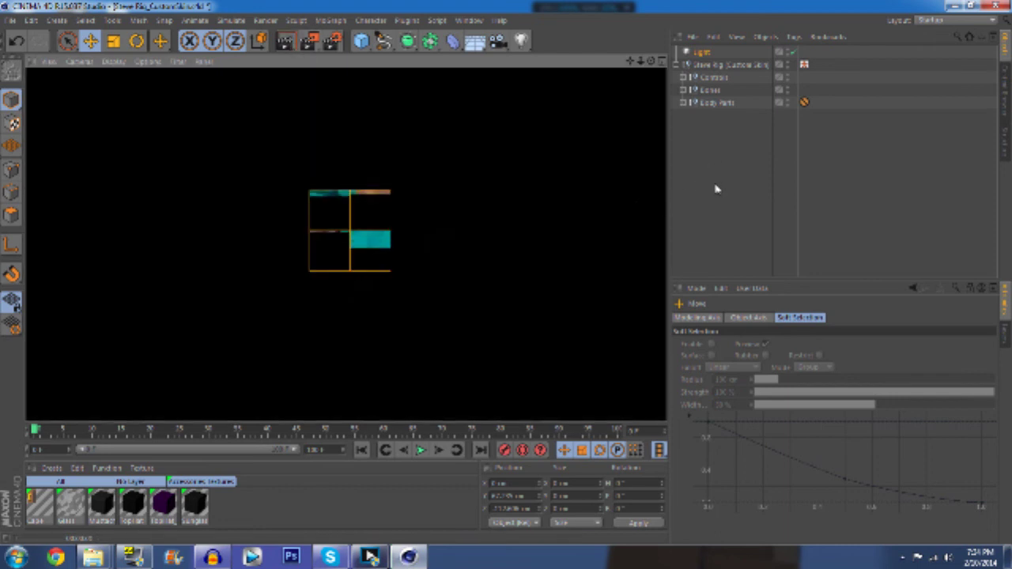